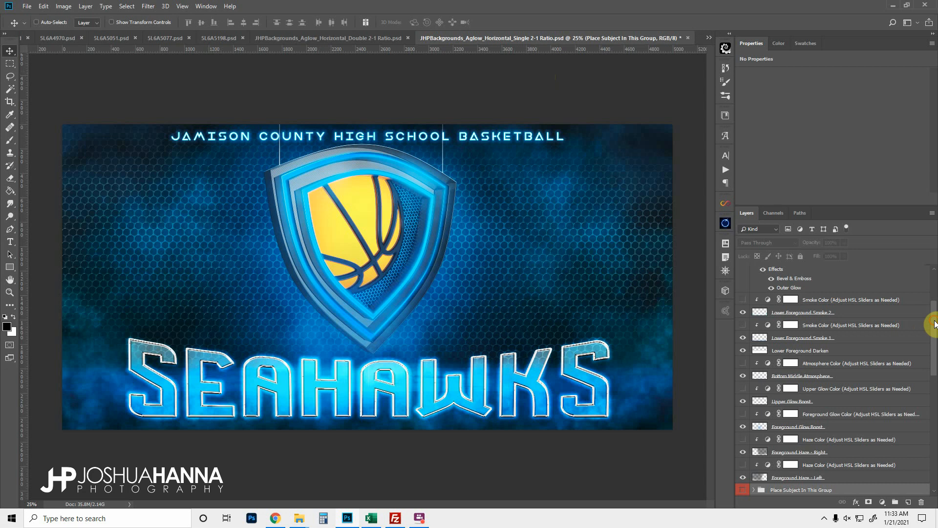
# Step: Replace the wording of the JAMISON COUNTY HIGH SCHOOL BASKETBALL text layer with NEW TEXT
pyautogui.moveTo(932, 318); pyautogui.dragTo(934, 289)
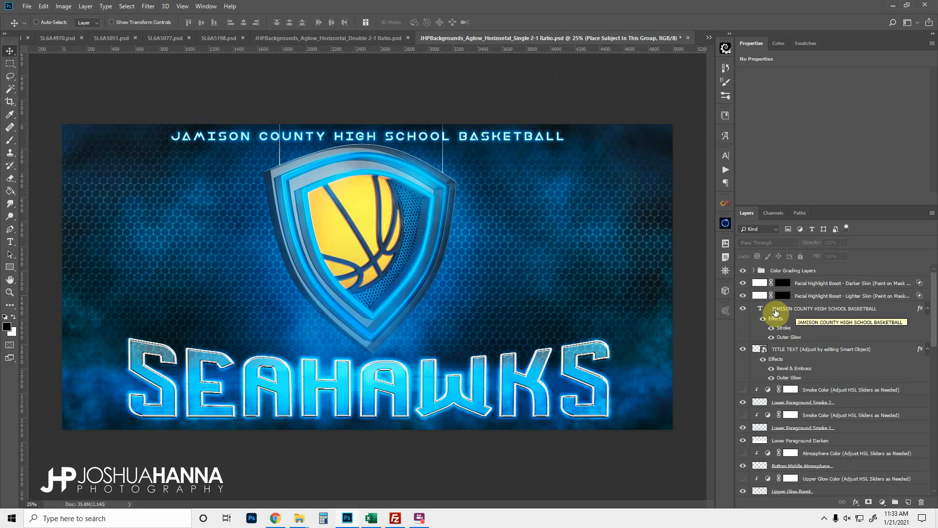
pyautogui.click(743, 309)
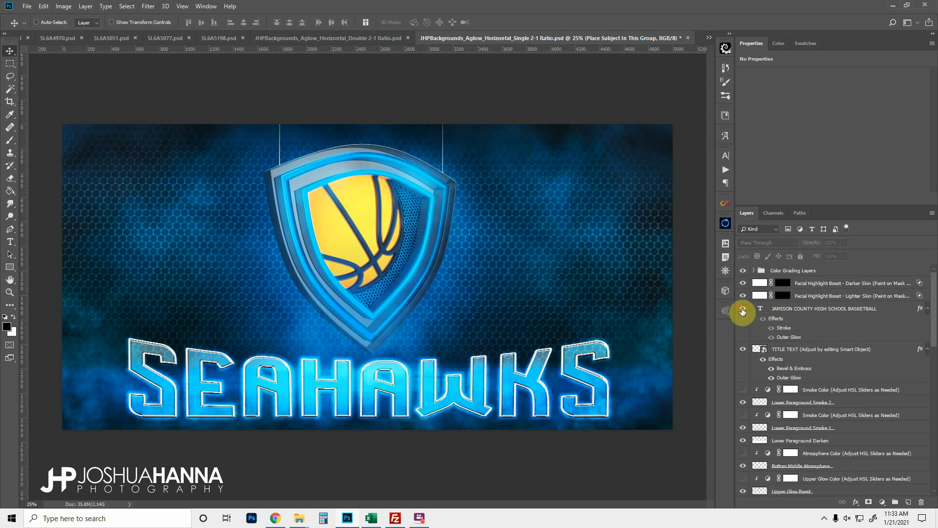
pyautogui.click(743, 309)
pyautogui.doubleClick(758, 309)
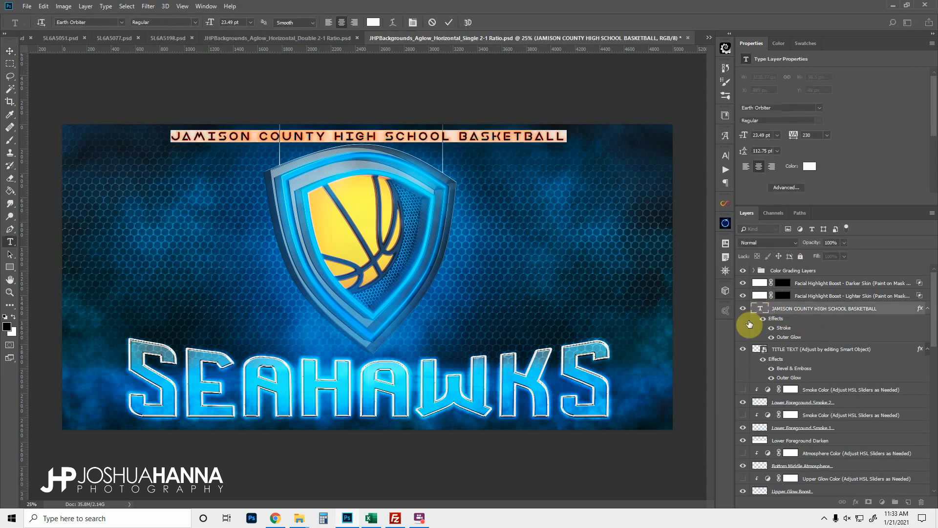
pyautogui.write('NE')
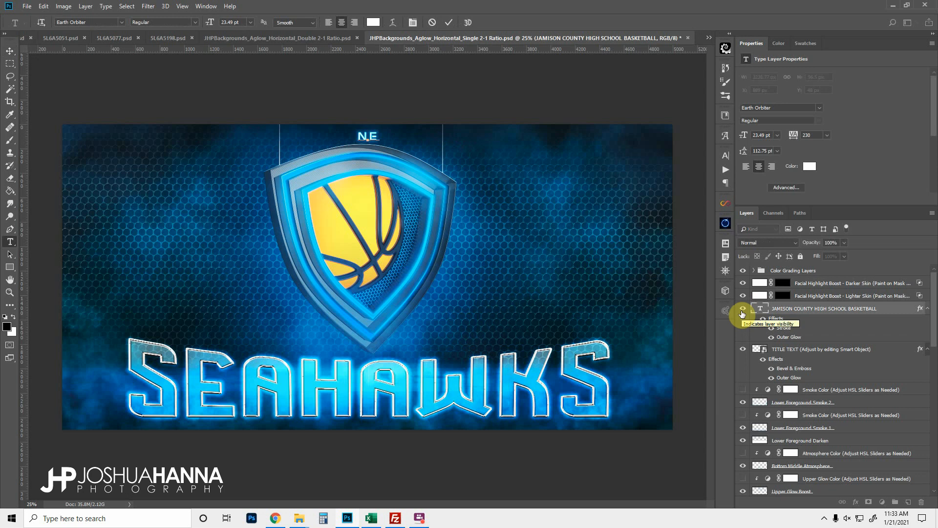
pyautogui.write('W TEXT')
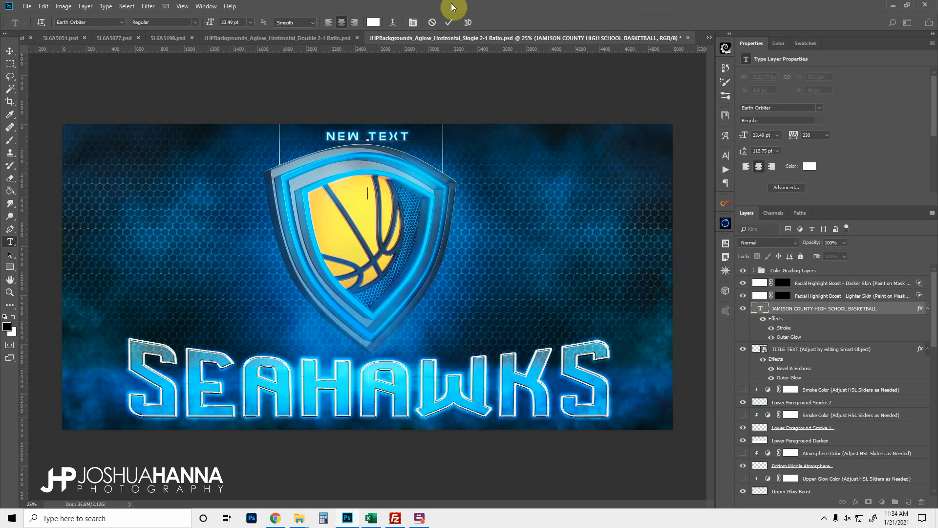
pyautogui.click(449, 22)
pyautogui.press('v')
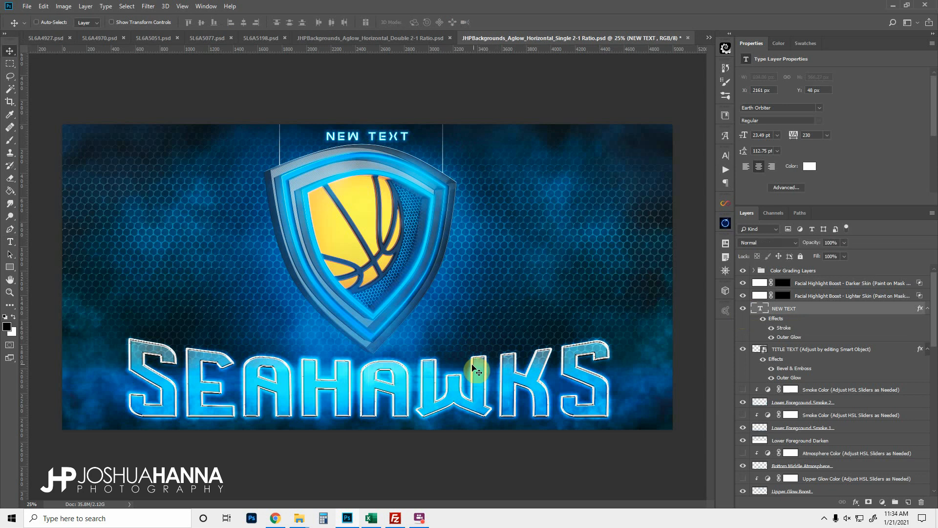
# Step: Identify the TITLE TEXT layer by toggling its visibility and open its smart object contents for editing
pyautogui.click(742, 349)
pyautogui.click(742, 349)
pyautogui.click(760, 349)
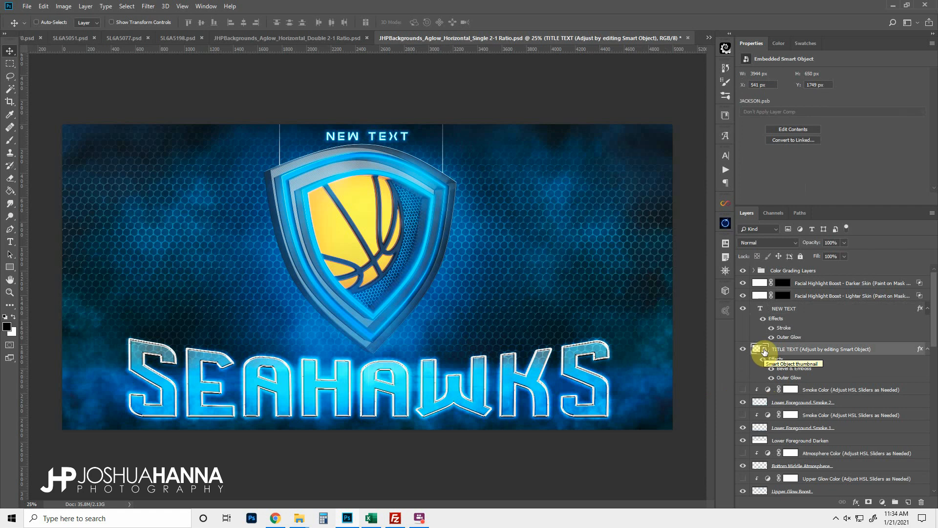
pyautogui.doubleClick(764, 350)
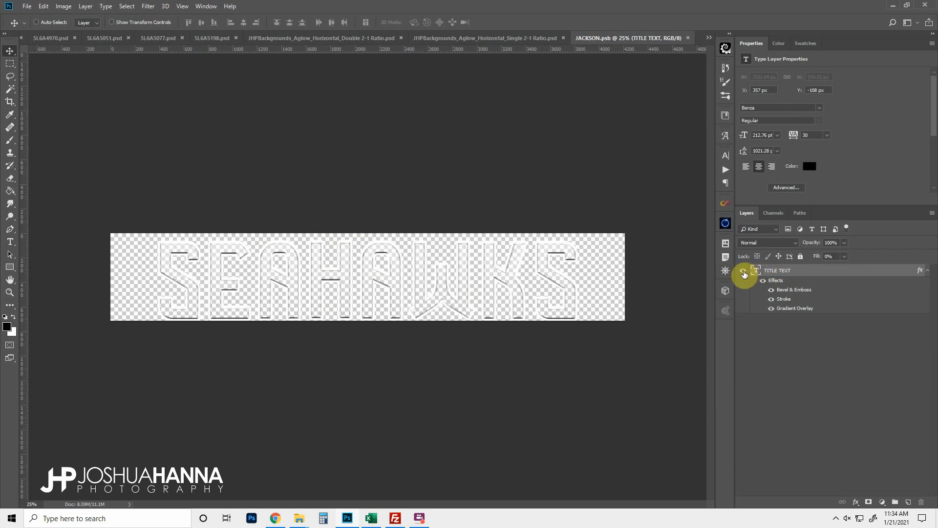
# Step: Replace the title wording in the smart object with WILDCATS, then save and close the smart object
pyautogui.click(743, 272)
pyautogui.click(744, 272)
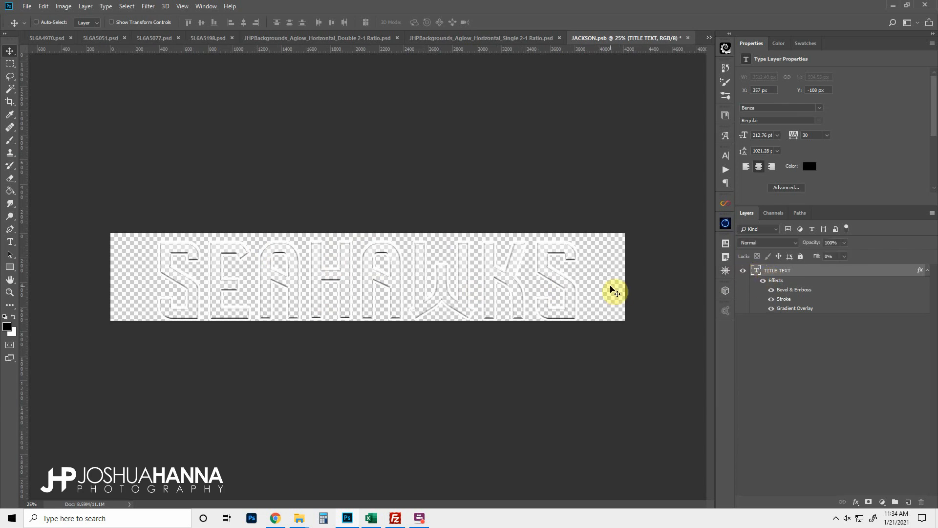
pyautogui.doubleClick(762, 271)
pyautogui.doubleClick(757, 272)
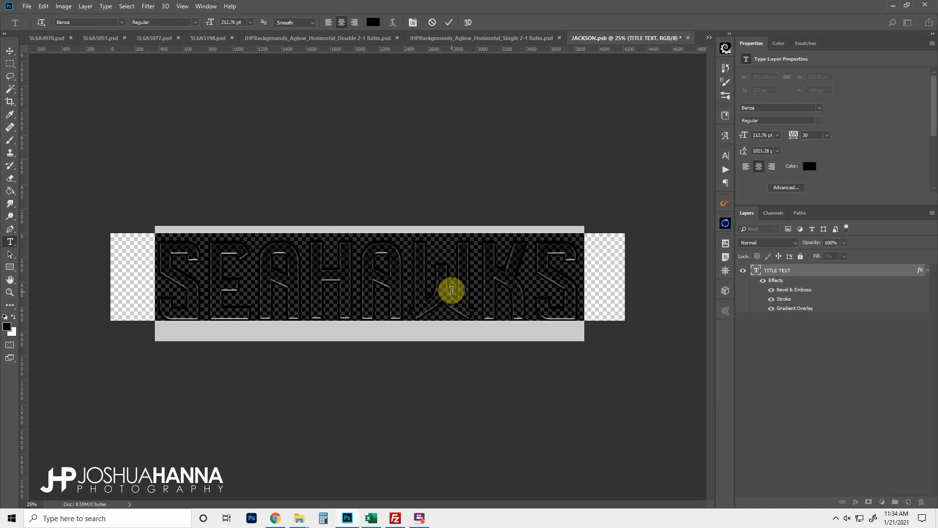
pyautogui.write('W')
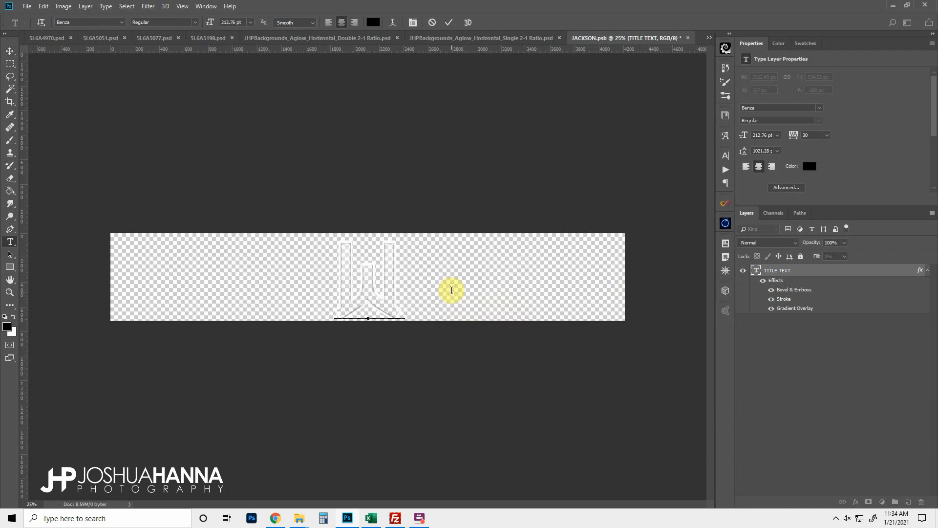
pyautogui.write('ILDCATS')
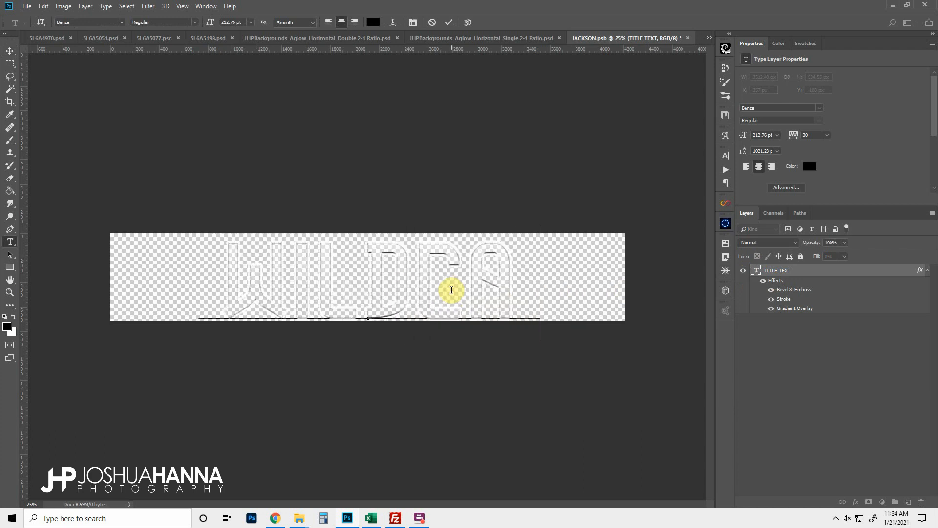
pyautogui.click(450, 25)
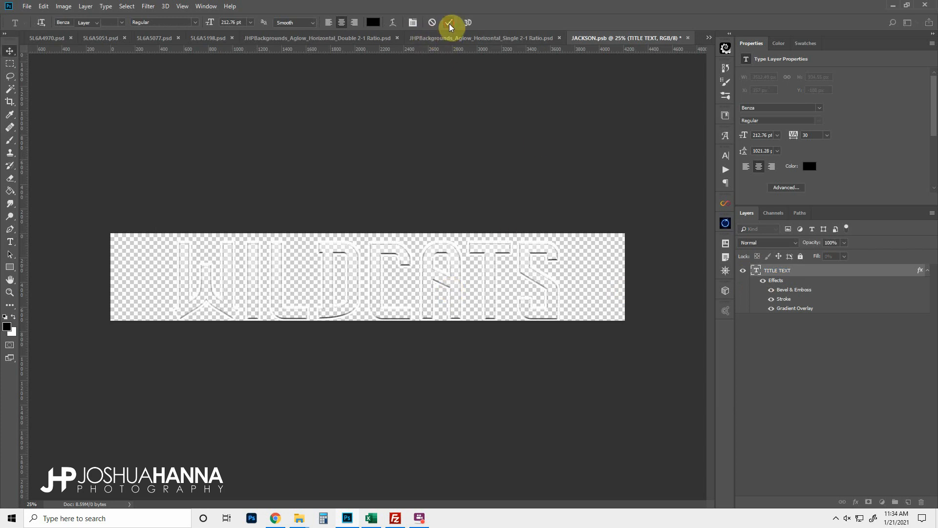
pyautogui.press('v')
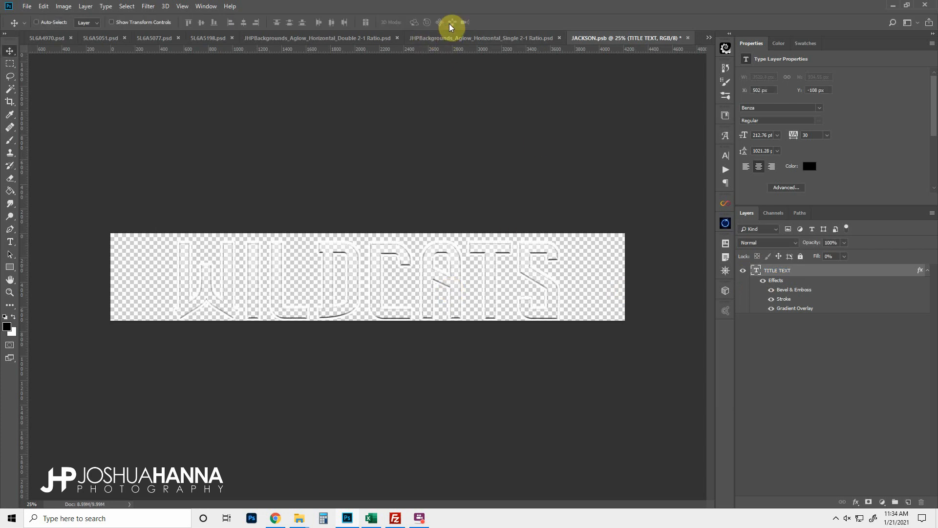
pyautogui.click(687, 38)
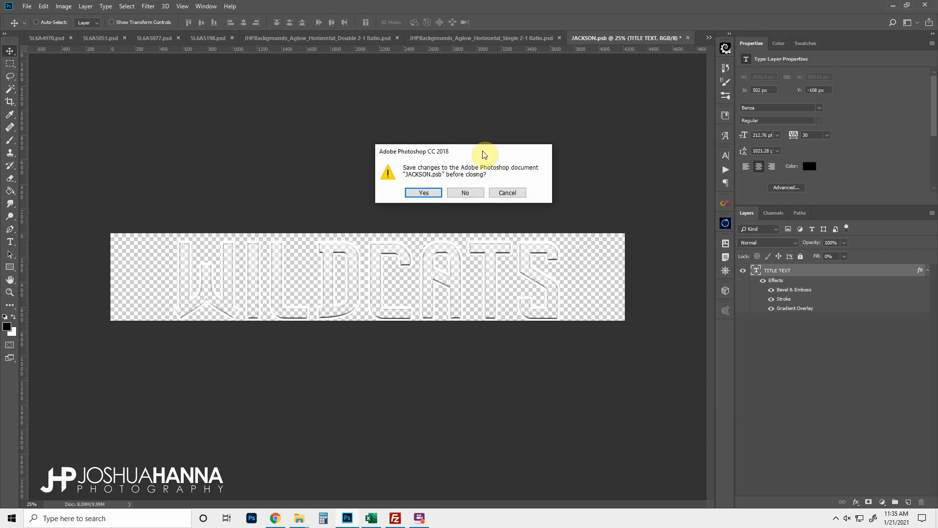
pyautogui.click(423, 192)
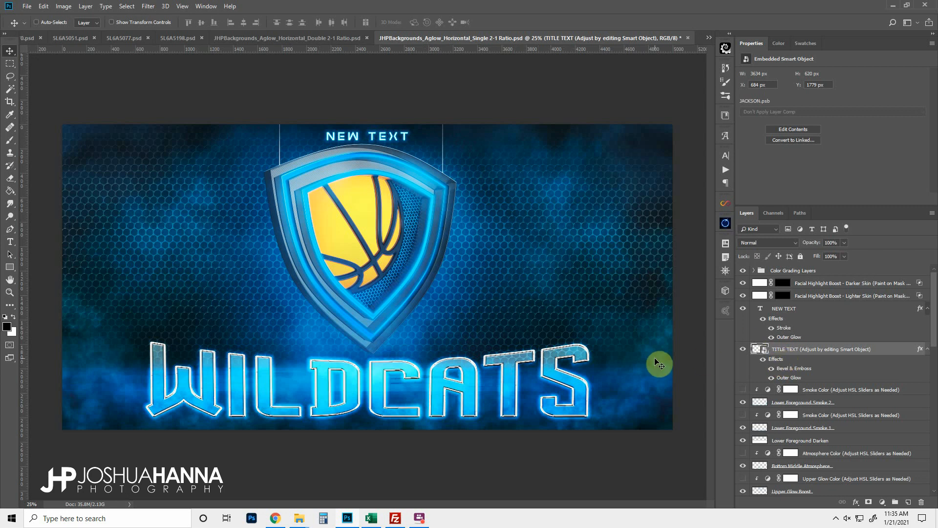
# Step: Hide the TITLE TEXT and NEW TEXT layers
pyautogui.click(742, 349)
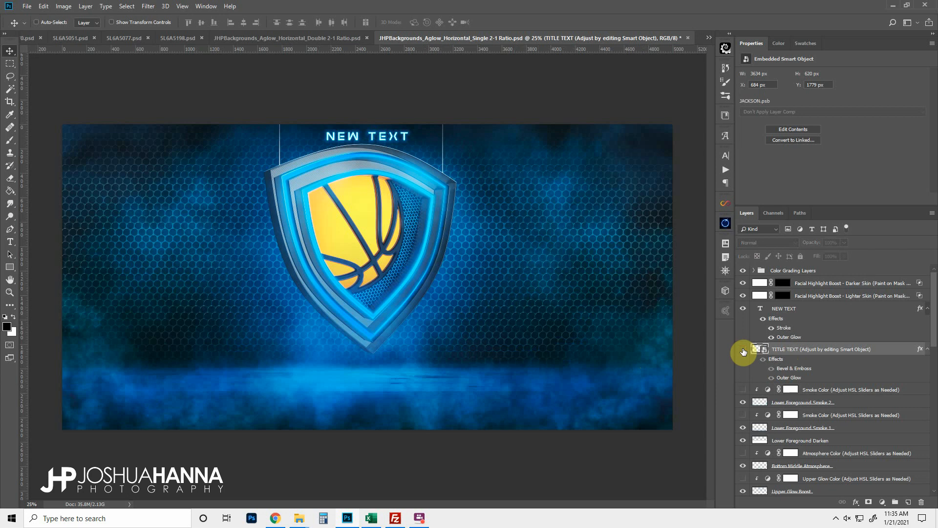
pyautogui.click(743, 310)
# Step: Preview the effect of Lower Foreground Smoke 2, Lower Foreground Smoke 1 and Lower Foreground Darken by toggling each layer's visibility
pyautogui.scroll(-1, 753, 363)
pyautogui.scroll(-1, 752, 361)
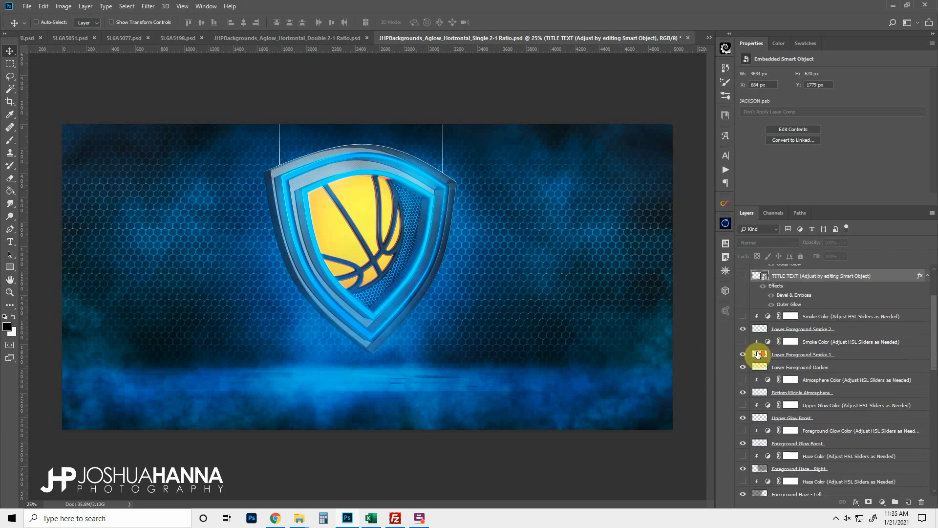
pyautogui.click(743, 328)
pyautogui.click(743, 329)
pyautogui.click(743, 354)
pyautogui.click(743, 354)
pyautogui.click(742, 368)
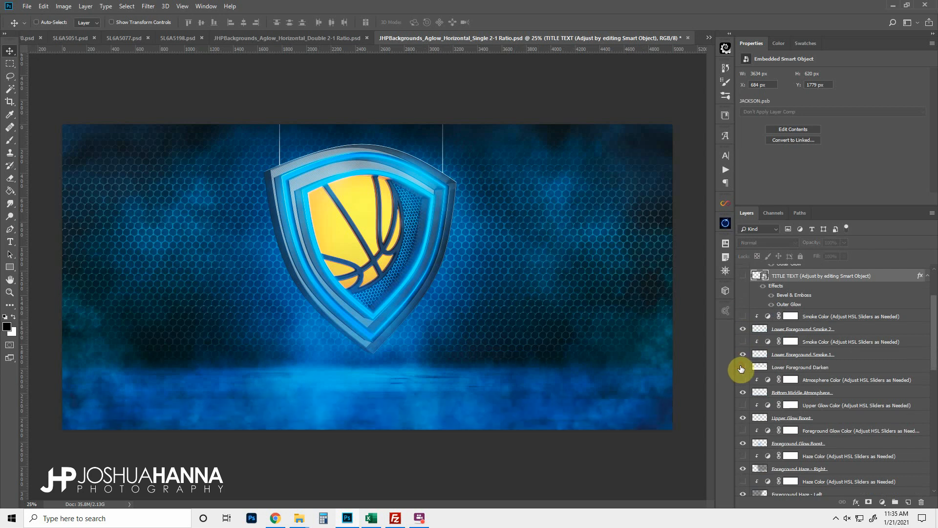
pyautogui.click(742, 367)
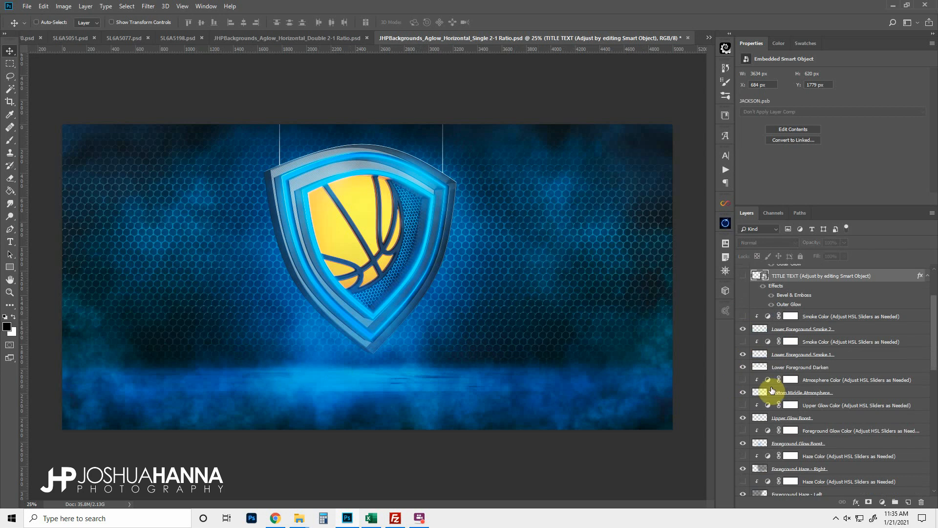
# Step: Preview what the Upper Glow Boost and Bottom Middle Atmosphere layers contribute by toggling their visibility off and on
pyautogui.scroll(-2, 770, 386)
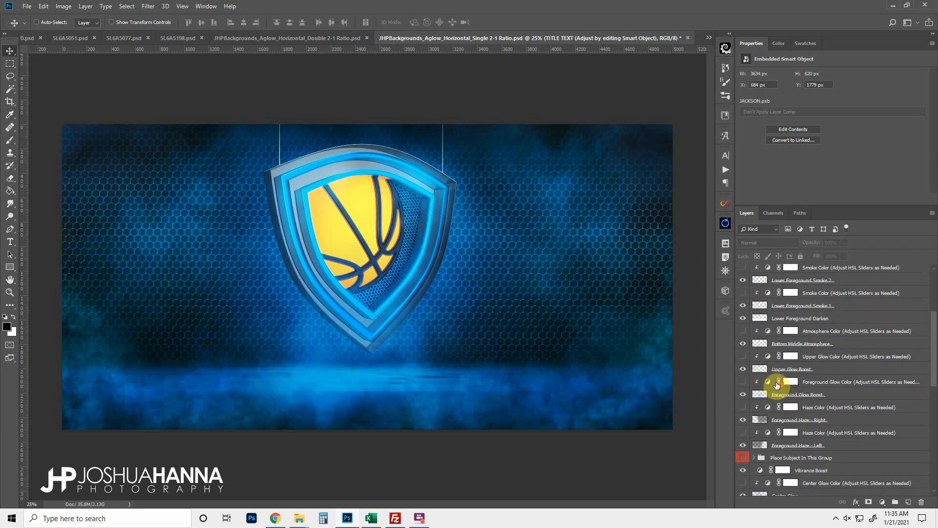
pyautogui.click(744, 369)
pyautogui.click(744, 370)
pyautogui.click(742, 344)
pyautogui.click(742, 344)
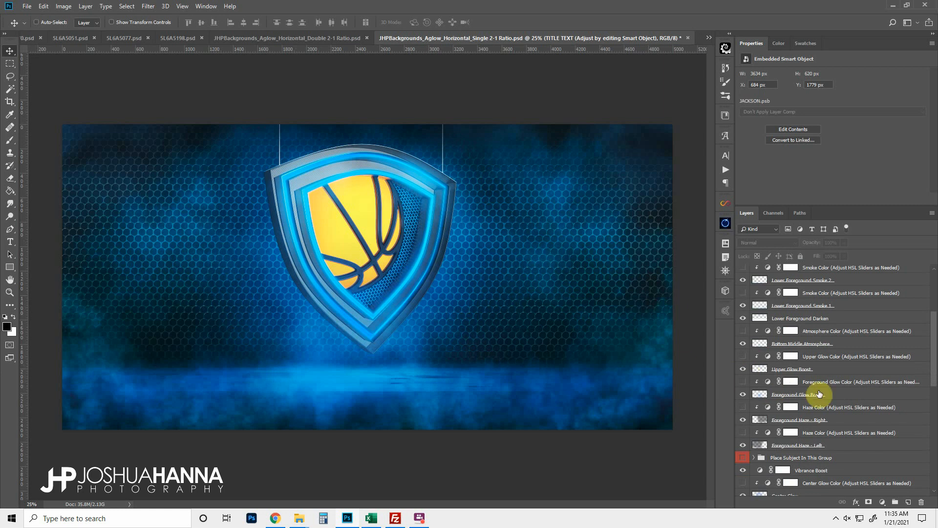
pyautogui.scroll(-3, 816, 392)
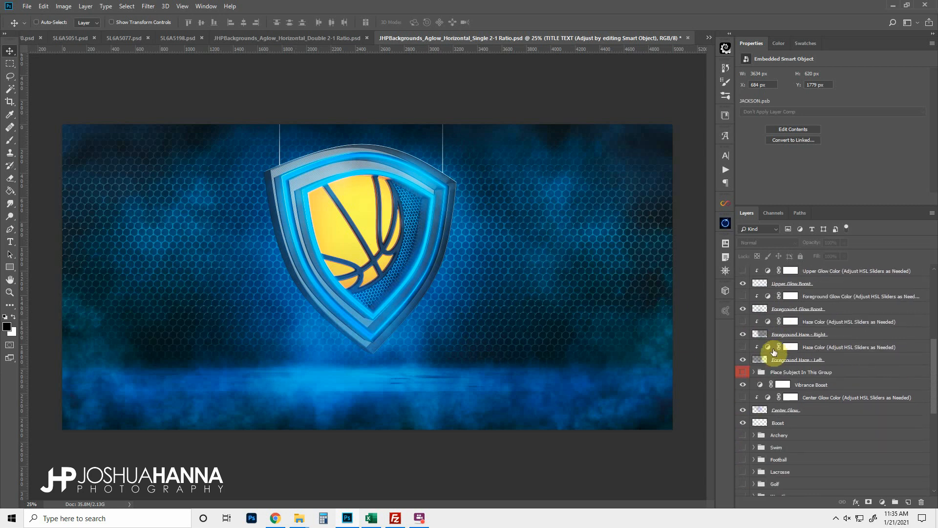
pyautogui.scroll(4, 773, 351)
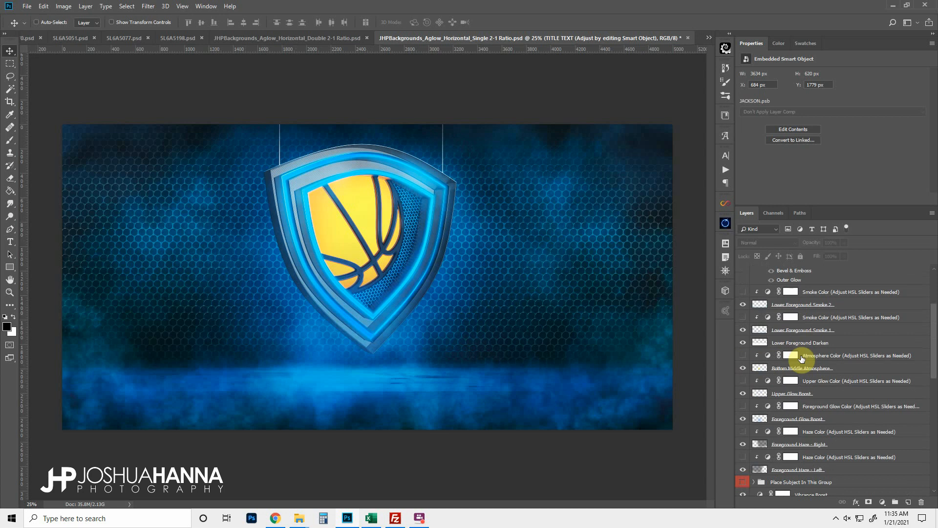
pyautogui.click(743, 367)
pyautogui.click(743, 368)
# Step: Show the Atmosphere Color adjustment, set its hue to 122 and lightness to -12, and hide it again
pyautogui.click(742, 355)
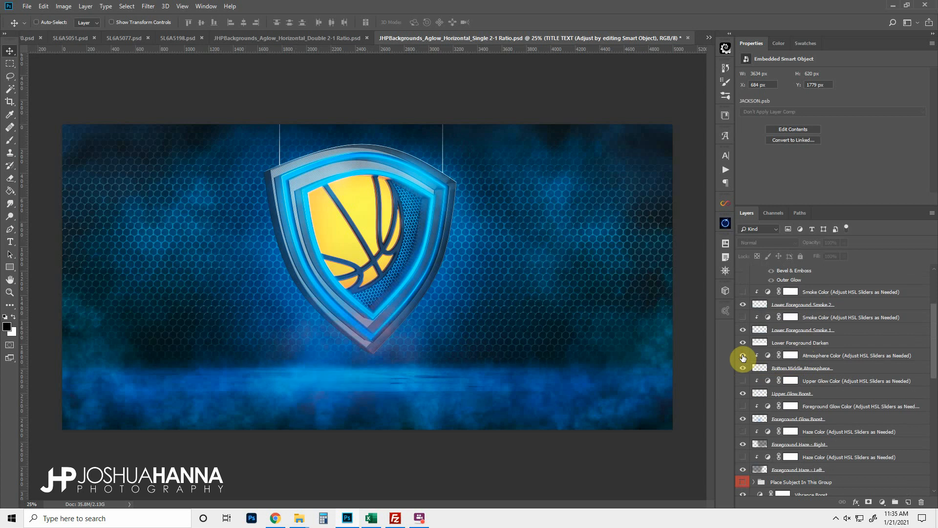
pyautogui.click(769, 357)
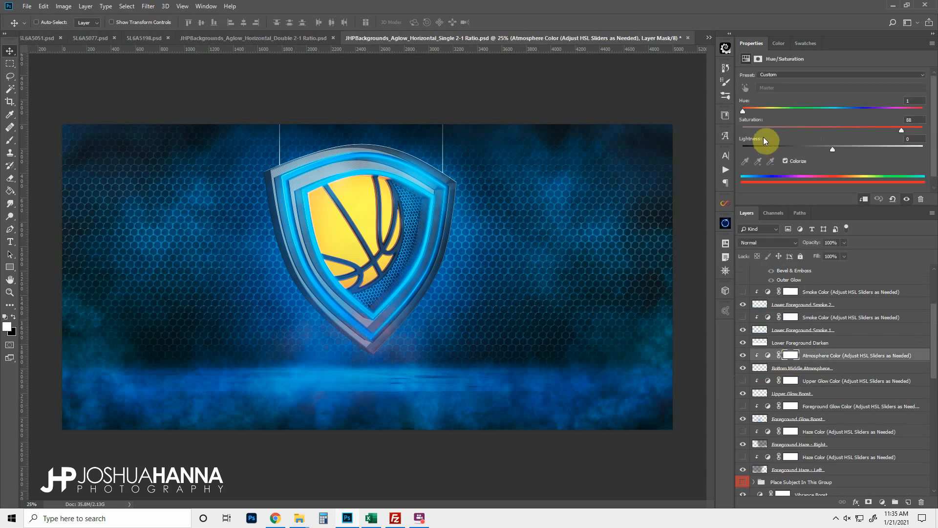
pyautogui.moveTo(742, 111); pyautogui.dragTo(814, 151)
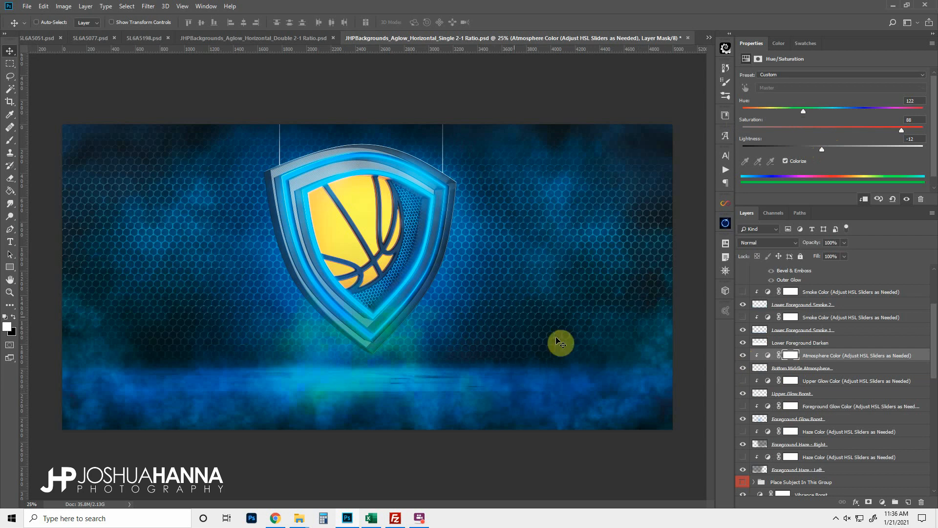
pyautogui.click(743, 355)
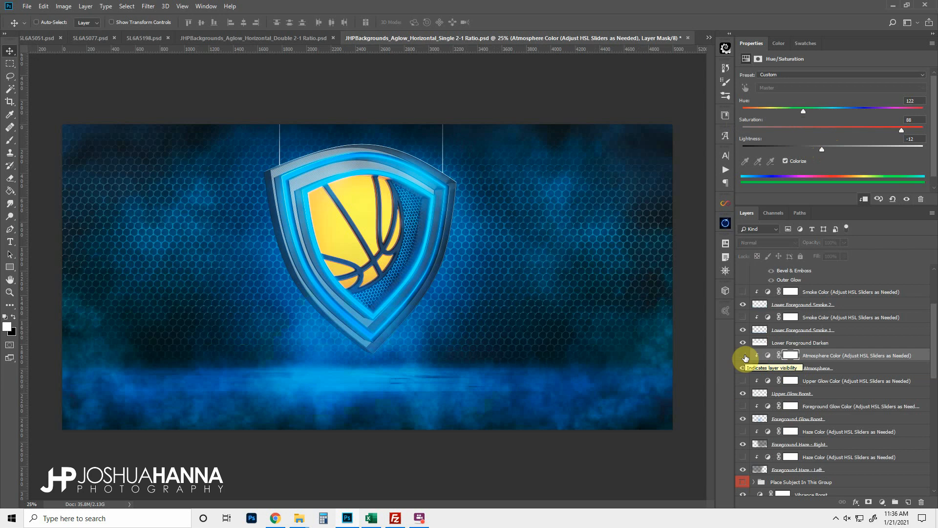
# Step: Swap the shield's sport from Basketball to Tennis by changing group visibility, previewing the Hockey group in between
pyautogui.scroll(-1, 801, 362)
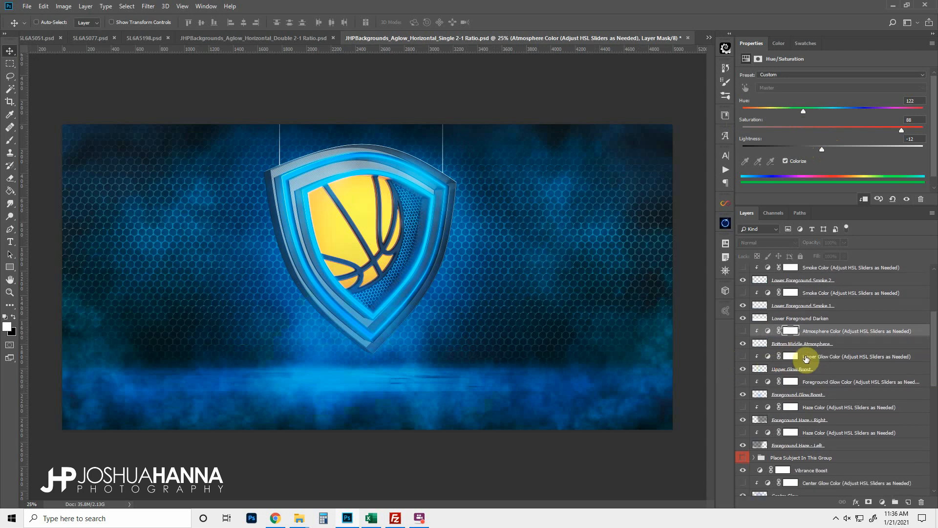
pyautogui.scroll(-5, 806, 358)
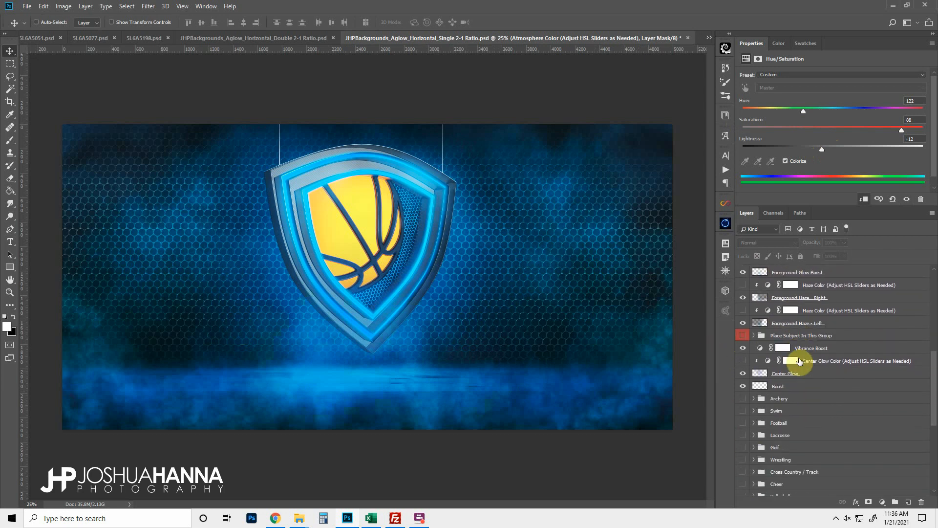
pyautogui.scroll(-5, 799, 361)
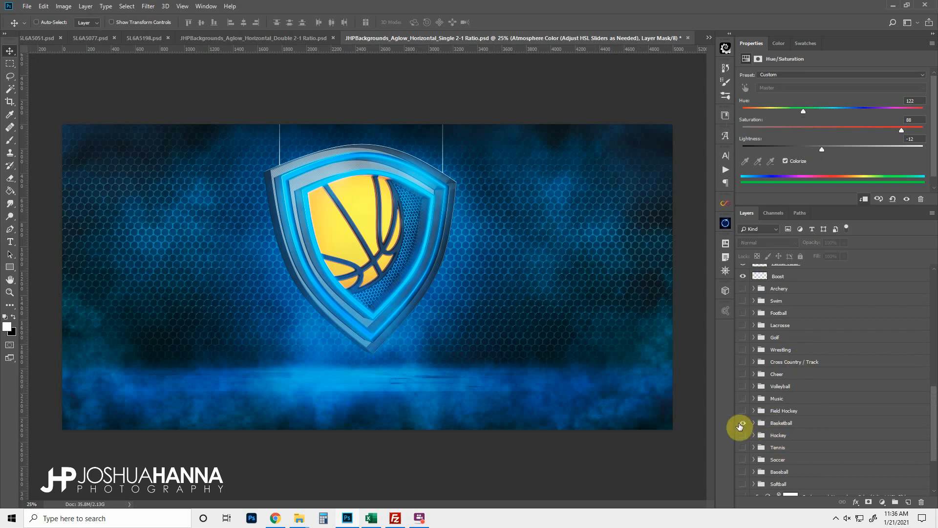
pyautogui.click(743, 423)
pyautogui.click(743, 435)
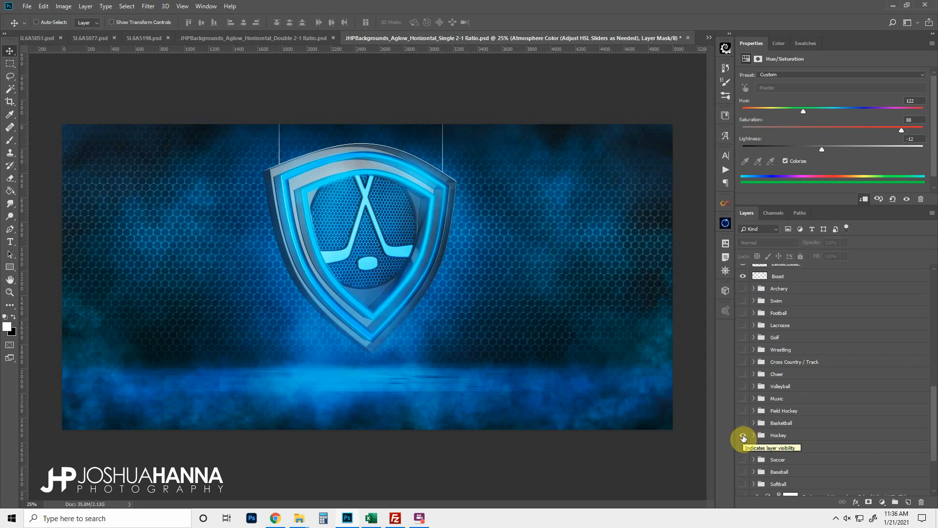
pyautogui.click(743, 436)
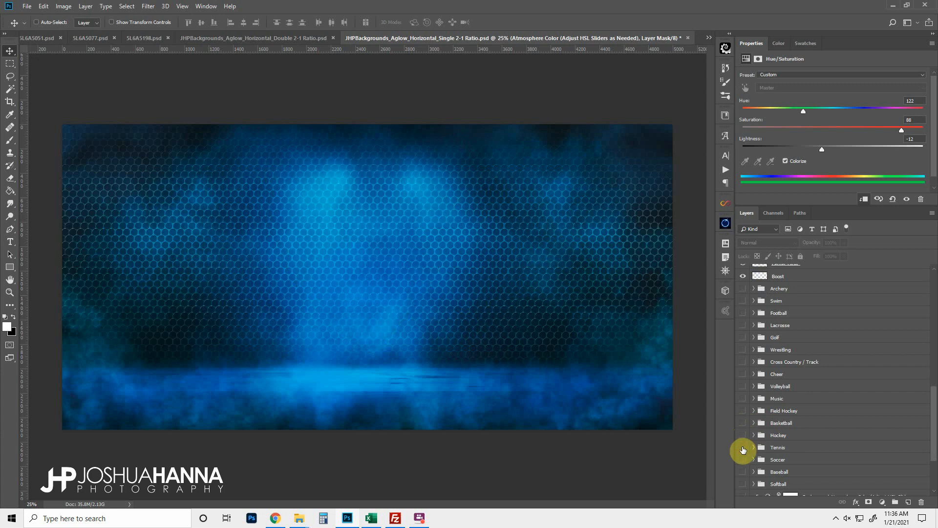
pyautogui.click(743, 448)
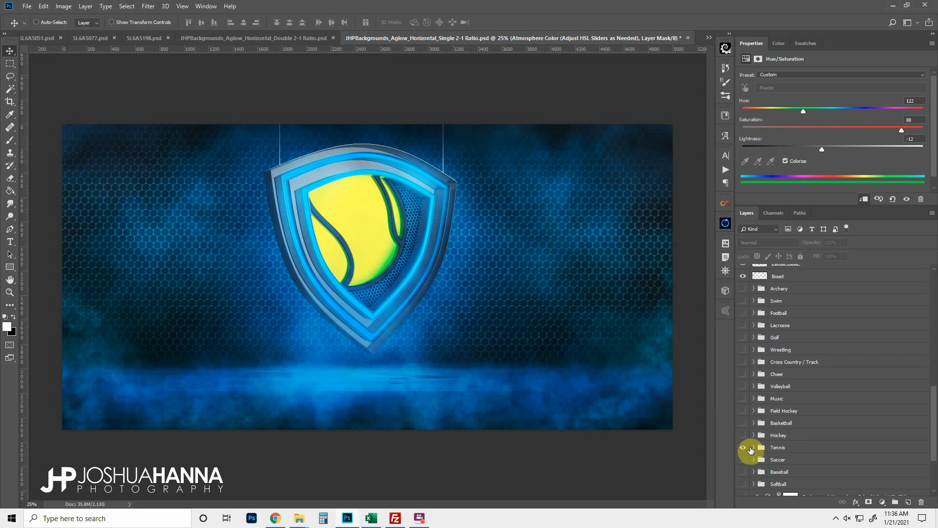
# Step: Expand the Tennis group and examine its glow and color layers
pyautogui.click(753, 447)
pyautogui.scroll(-1, 805, 430)
pyautogui.scroll(-4, 805, 430)
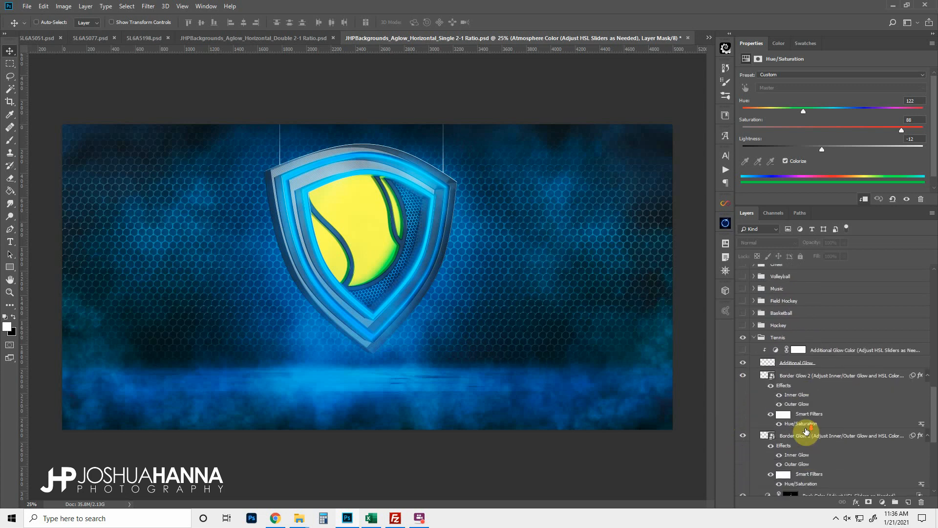
# Step: Preview the Tennis group's Additional Glow and Additional Glow Color layers by toggling each one's visibility
pyautogui.scroll(-2, 806, 430)
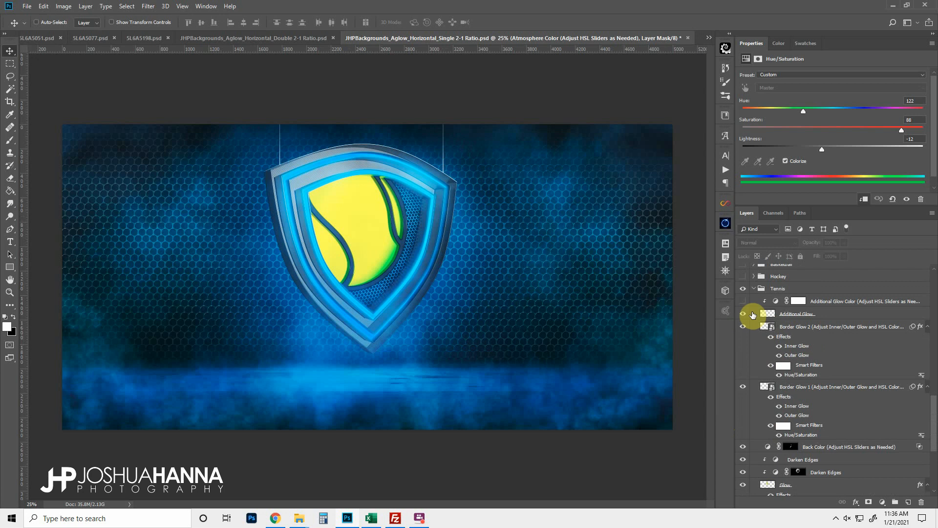
pyautogui.click(741, 313)
pyautogui.click(742, 313)
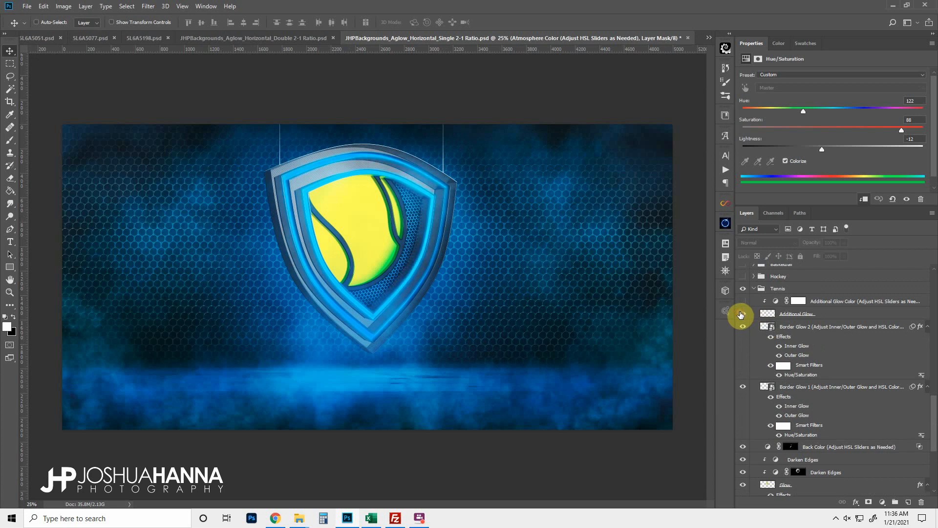
pyautogui.click(742, 314)
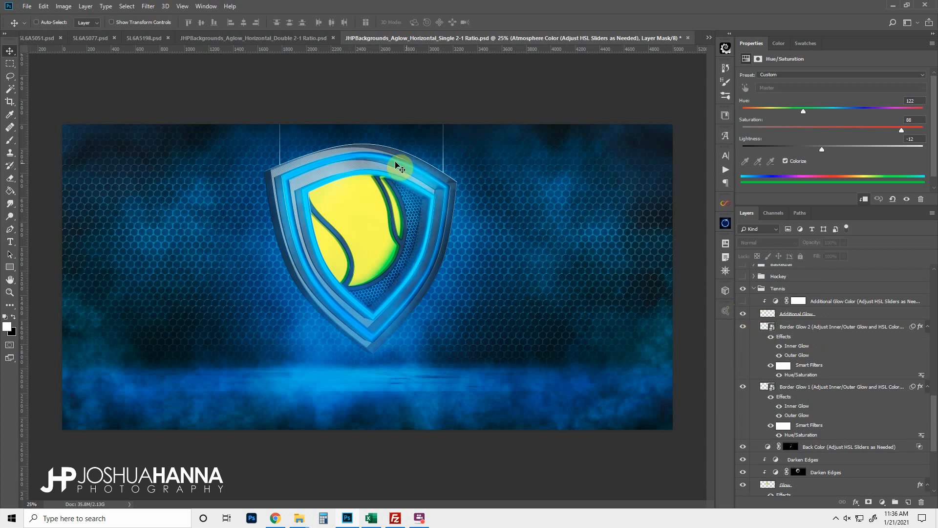
pyautogui.click(743, 302)
pyautogui.click(743, 302)
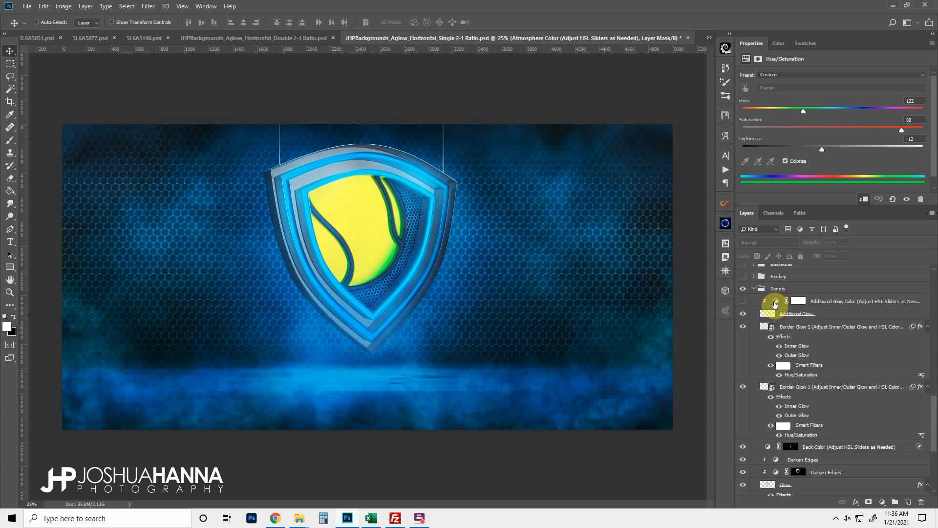
# Step: Preview the shield without Border Glow 2 and Border Glow 1 by hiding both layers and showing them again
pyautogui.click(743, 331)
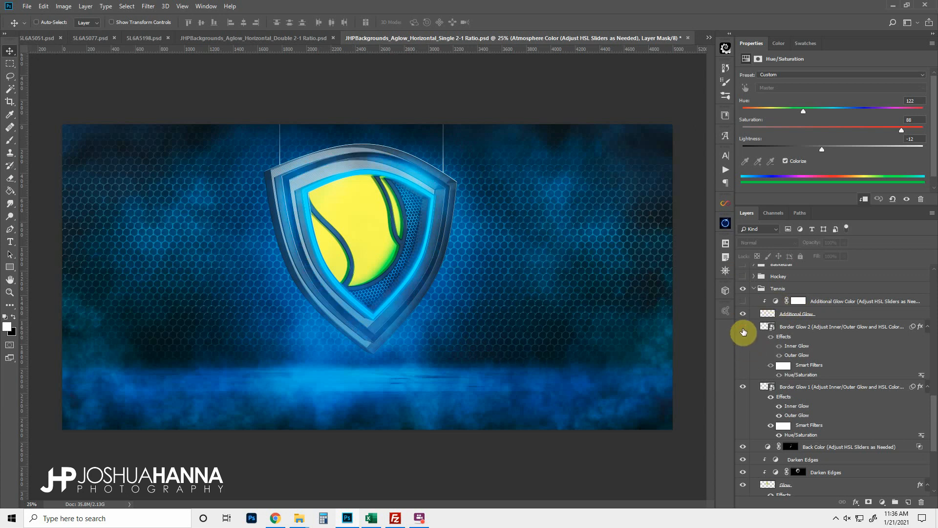
pyautogui.click(743, 385)
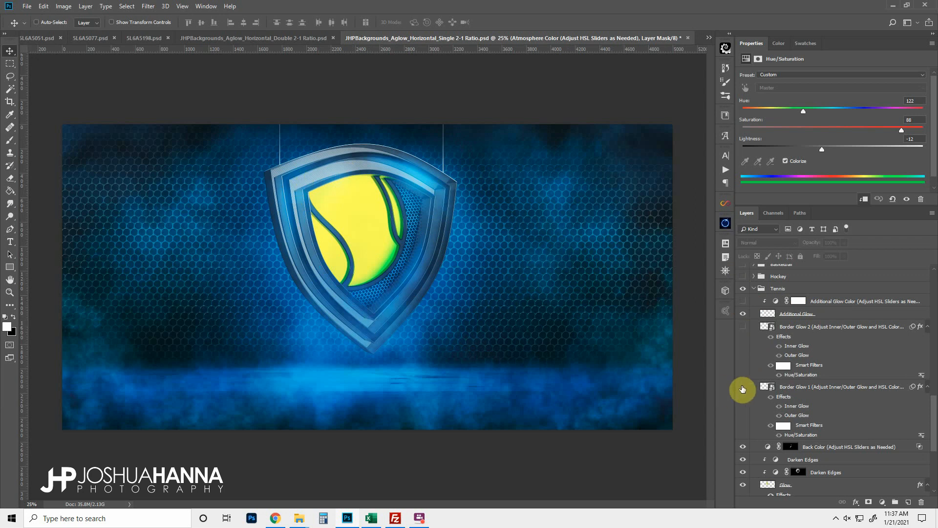
pyautogui.click(743, 386)
pyautogui.click(743, 329)
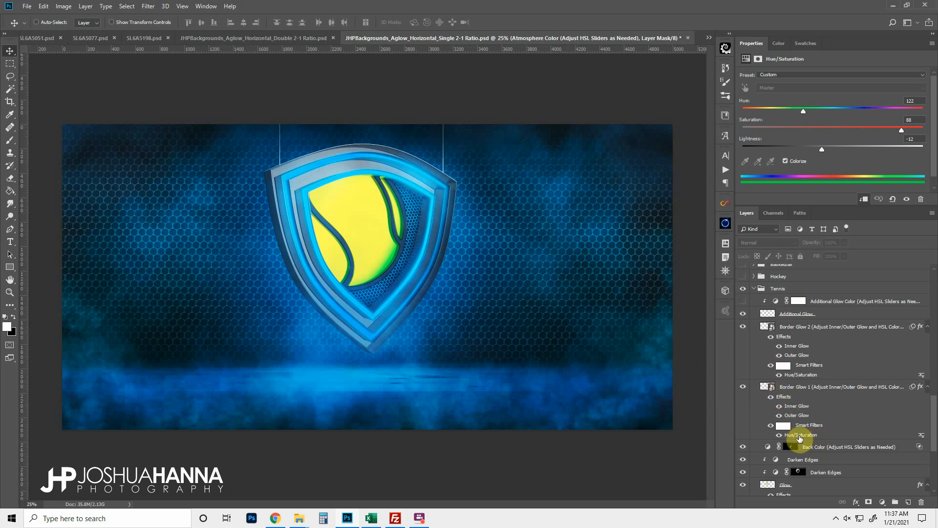
# Step: Try a hue of 231 in the Border Glow 1 layer's Hue/Saturation smart filter, discarding the change
pyautogui.click(790, 390)
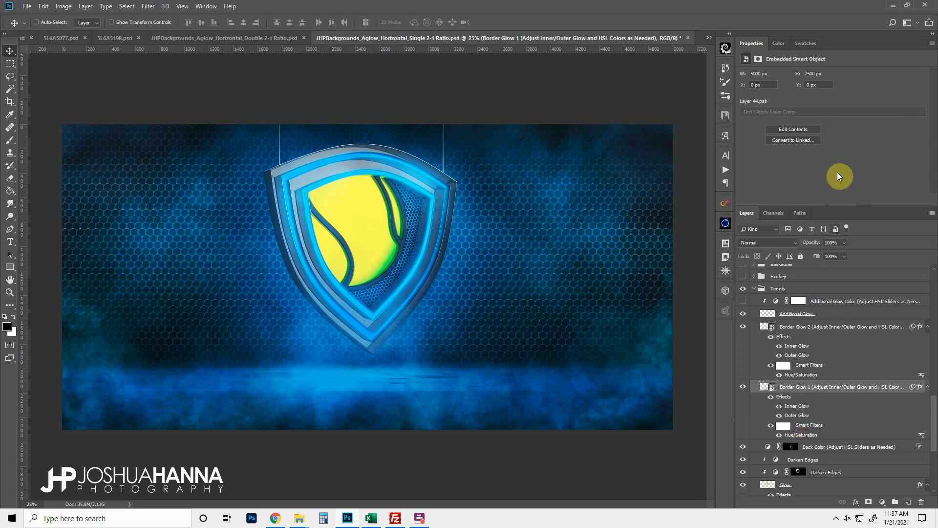
pyautogui.doubleClick(798, 435)
pyautogui.moveTo(415, 104); pyautogui.dragTo(611, 105)
pyautogui.moveTo(644, 172)
pyautogui.mouseDown()
pyautogui.moveTo(611, 172)
pyautogui.moveTo(651, 174)
pyautogui.mouseUp()
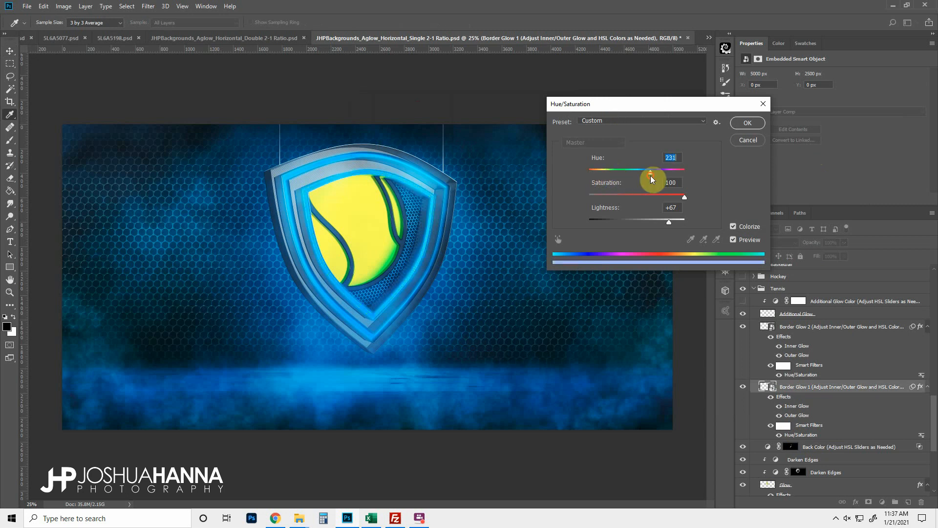
pyautogui.click(742, 139)
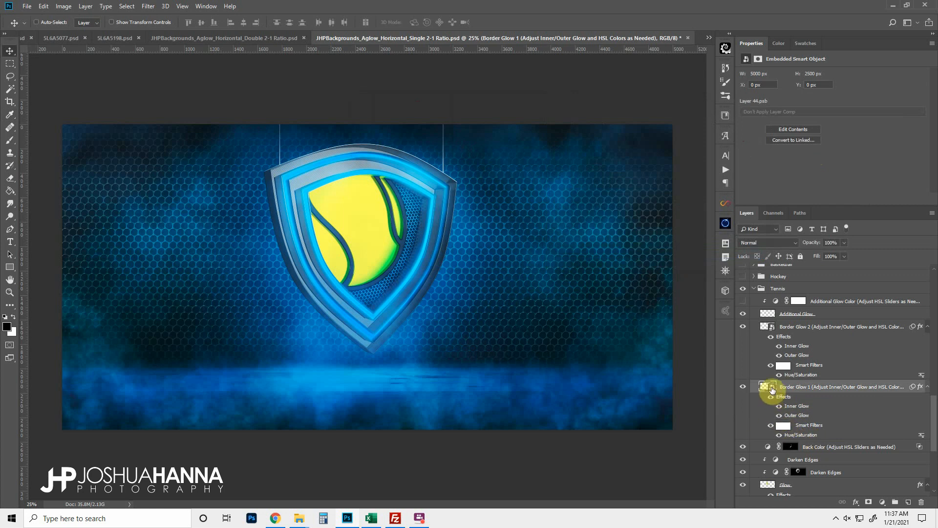
pyautogui.doubleClick(797, 435)
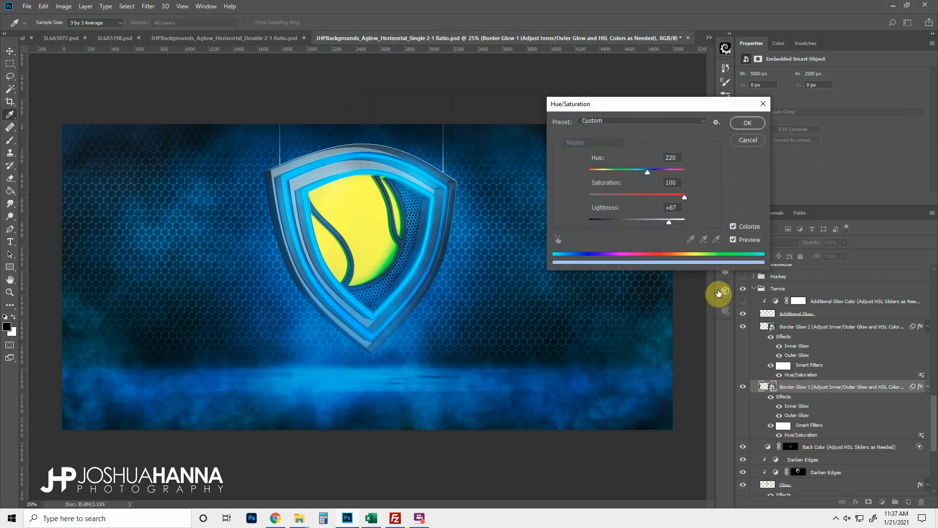
pyautogui.click(748, 140)
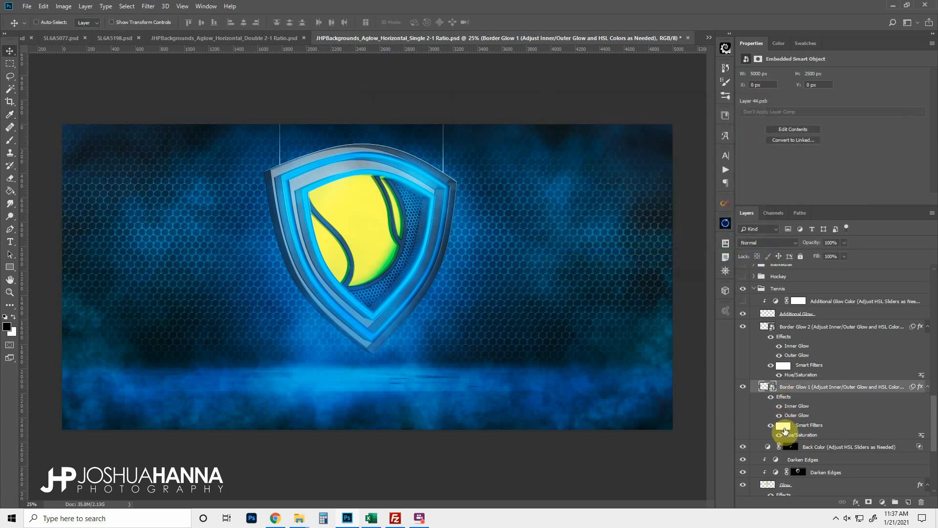
# Step: Preview what the Tennis group's Back Color, Darken Edges and Glow layers contribute by toggling their visibility off and on
pyautogui.scroll(2, 767, 396)
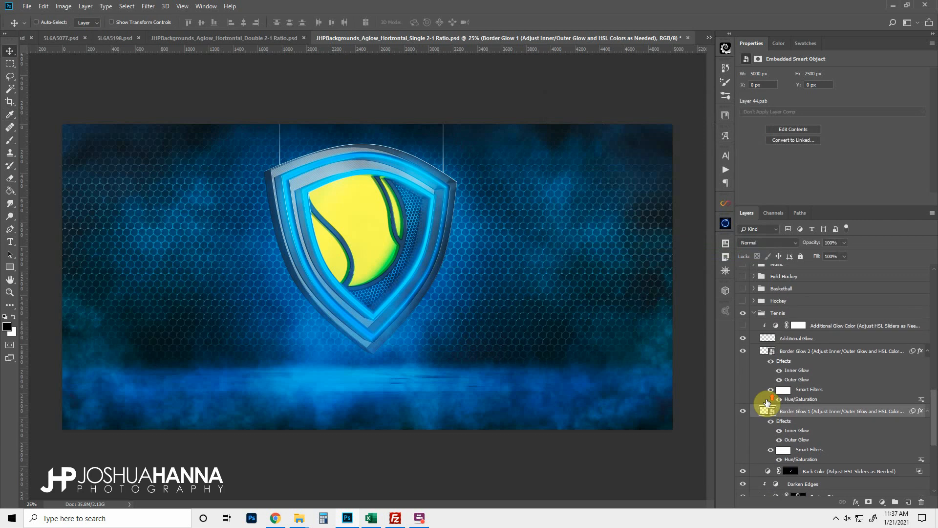
pyautogui.scroll(-6, 766, 402)
pyautogui.click(743, 398)
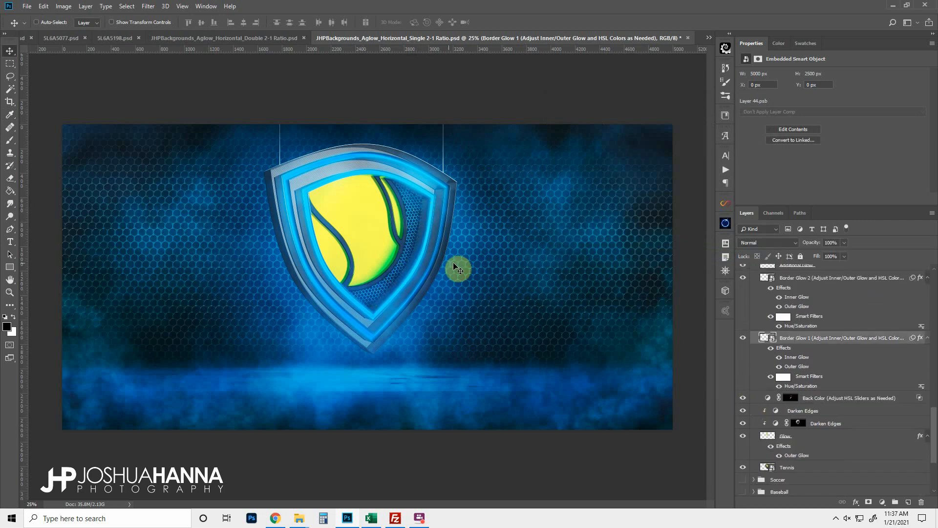
pyautogui.click(743, 398)
pyautogui.click(743, 398)
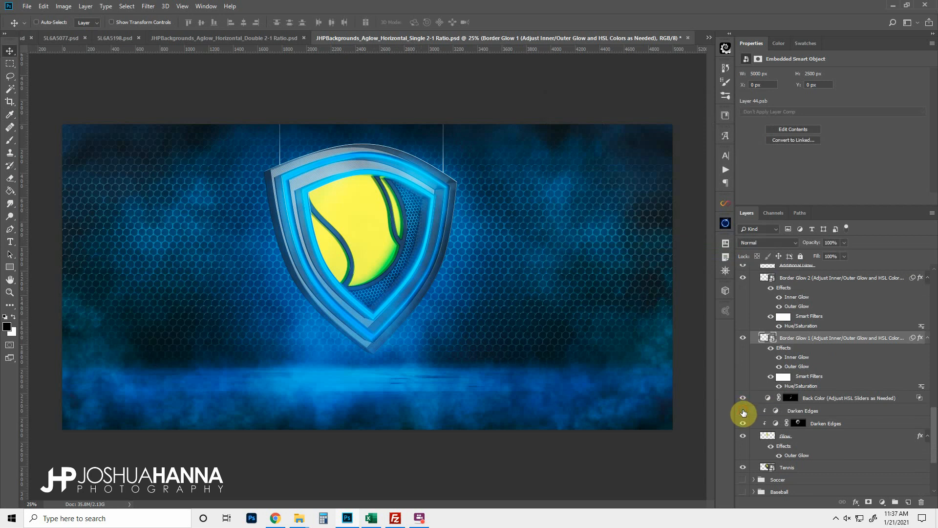
pyautogui.click(743, 410)
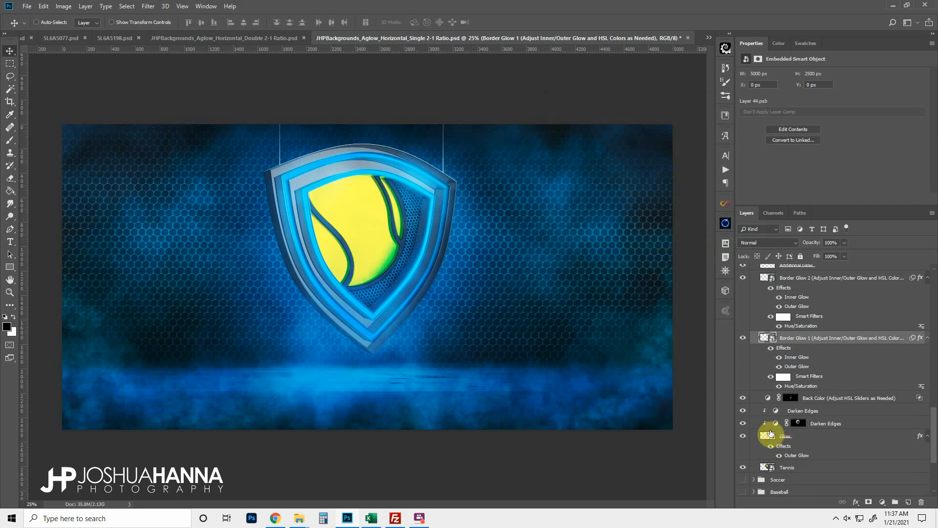
pyautogui.click(741, 436)
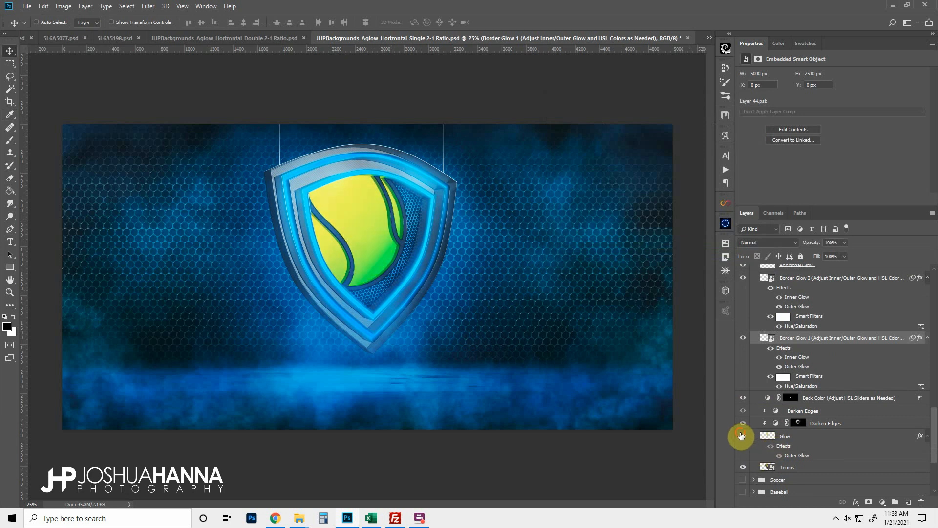
pyautogui.click(741, 436)
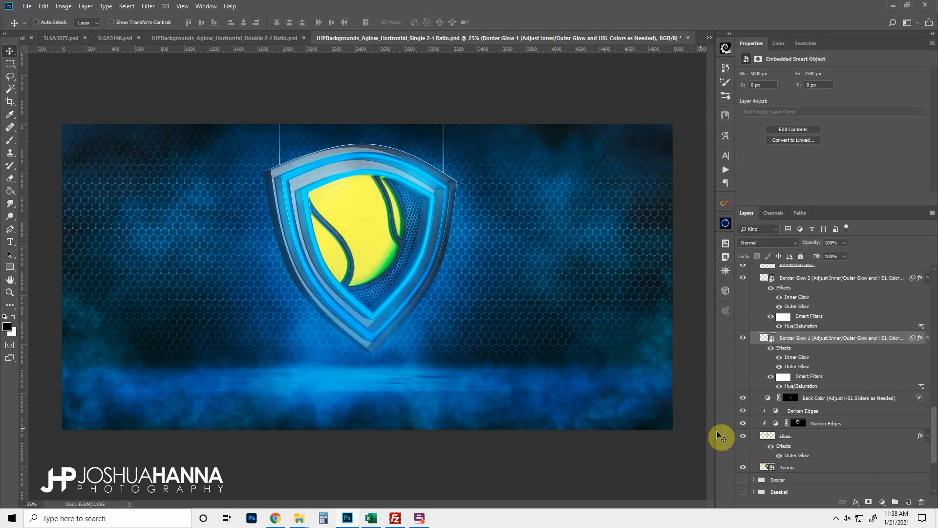
# Step: Collapse the Tennis group, and expand and show the Place Subject In This Group group
pyautogui.scroll(3, 779, 427)
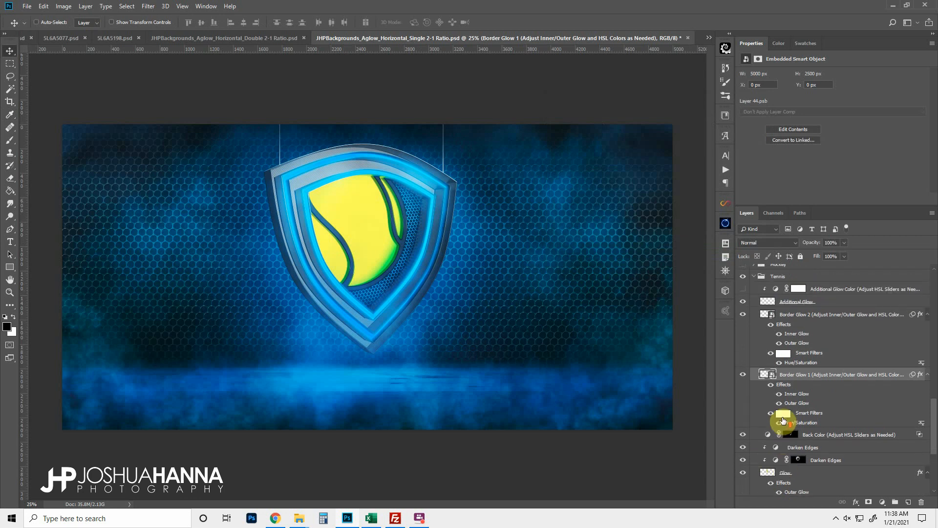
pyautogui.click(754, 314)
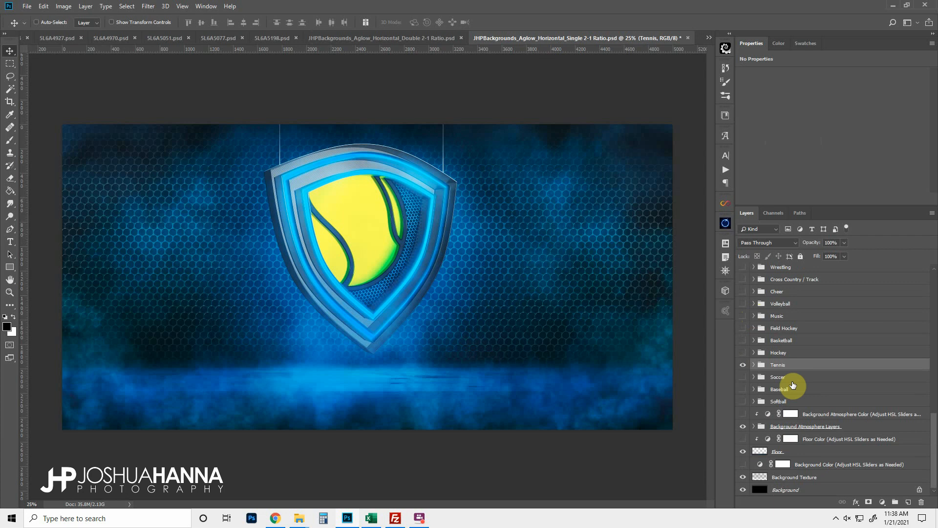
pyautogui.scroll(2, 765, 415)
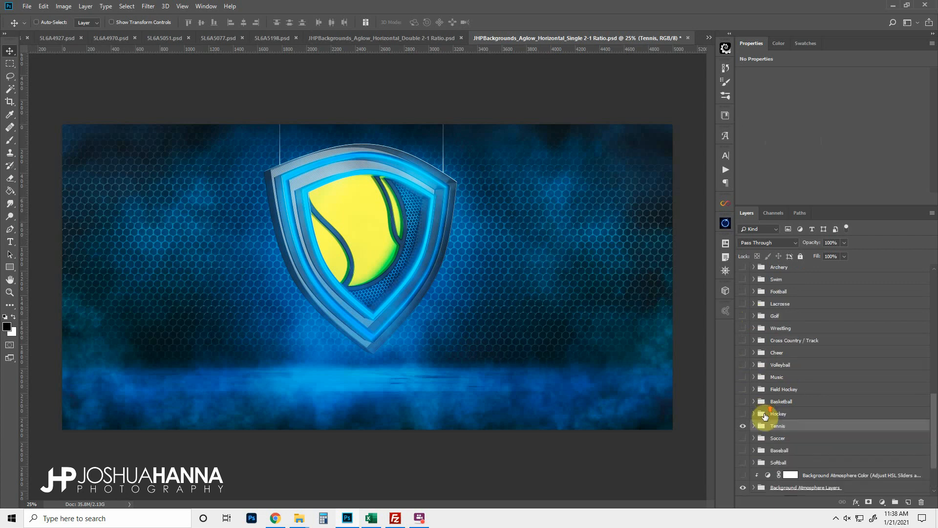
pyautogui.scroll(5, 765, 415)
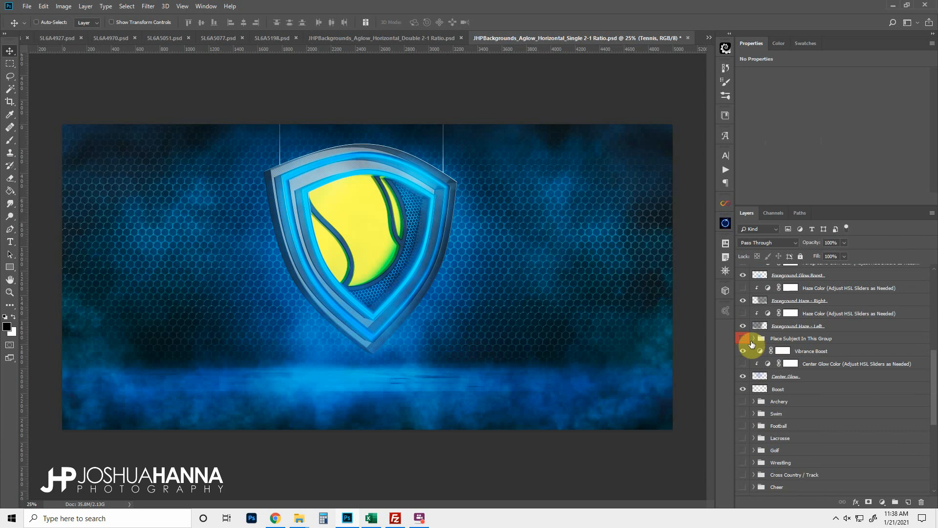
pyautogui.click(754, 338)
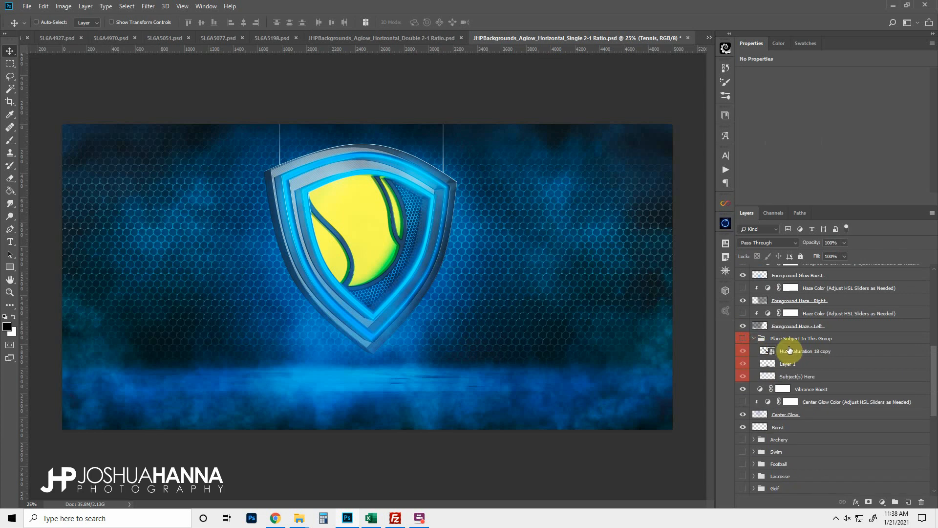
pyautogui.click(742, 338)
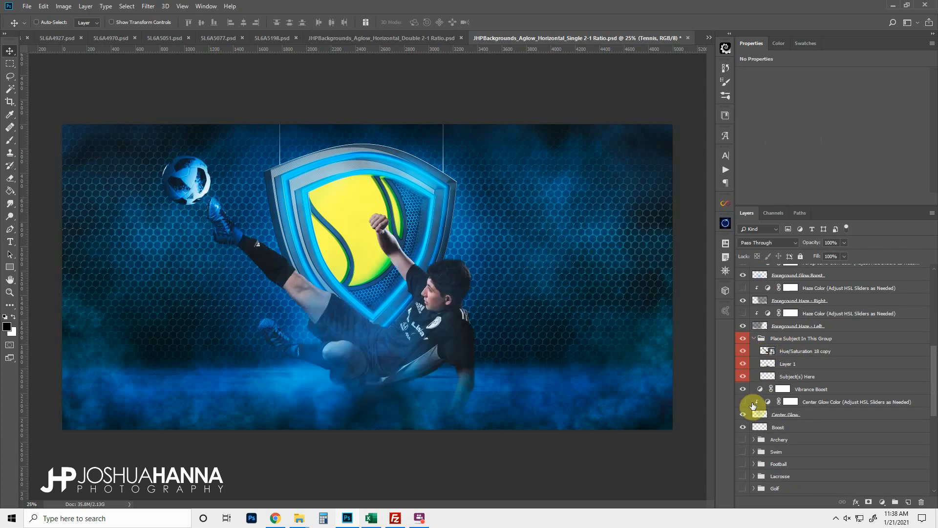
# Step: Preview the Hue/Saturation 18 copy subject layer and Layer 1 by toggling their visibility, and collapse the subject group
pyautogui.click(744, 351)
pyautogui.click(744, 351)
pyautogui.click(743, 365)
pyautogui.click(743, 364)
pyautogui.click(743, 364)
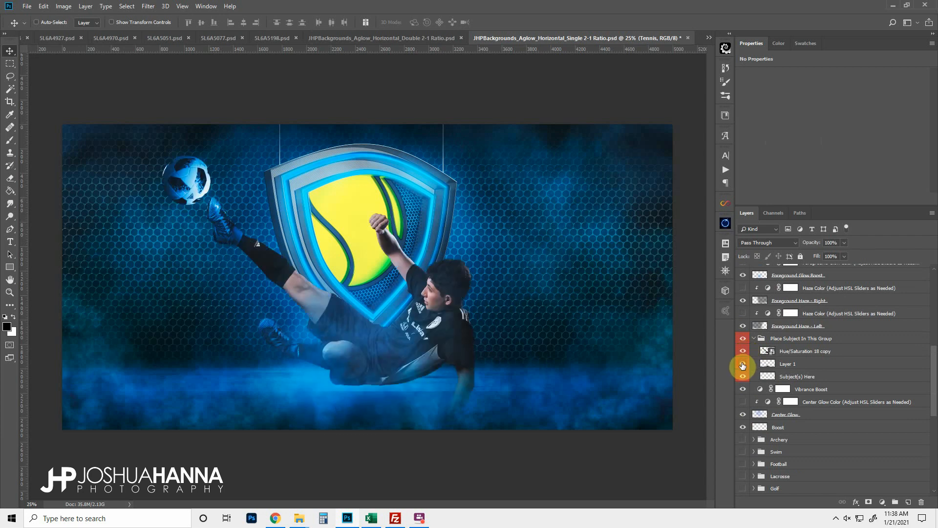
pyautogui.click(742, 364)
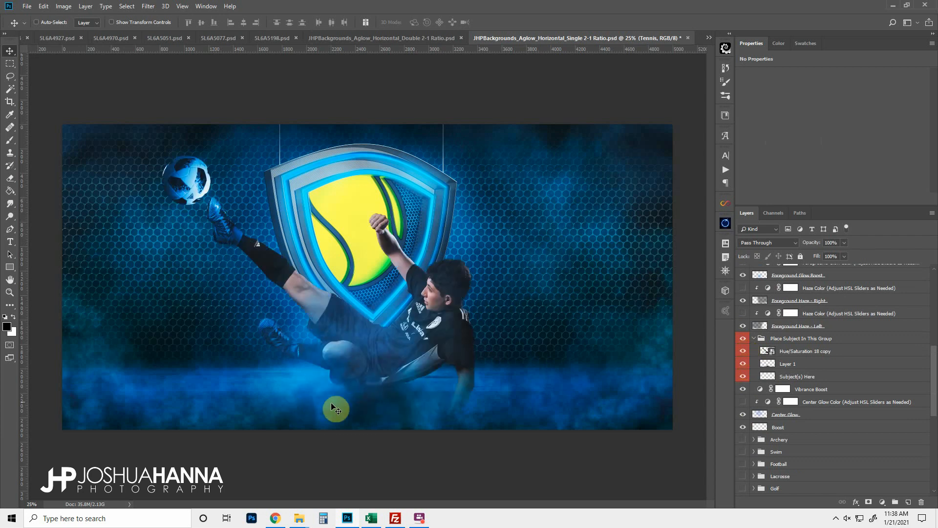
pyautogui.click(754, 338)
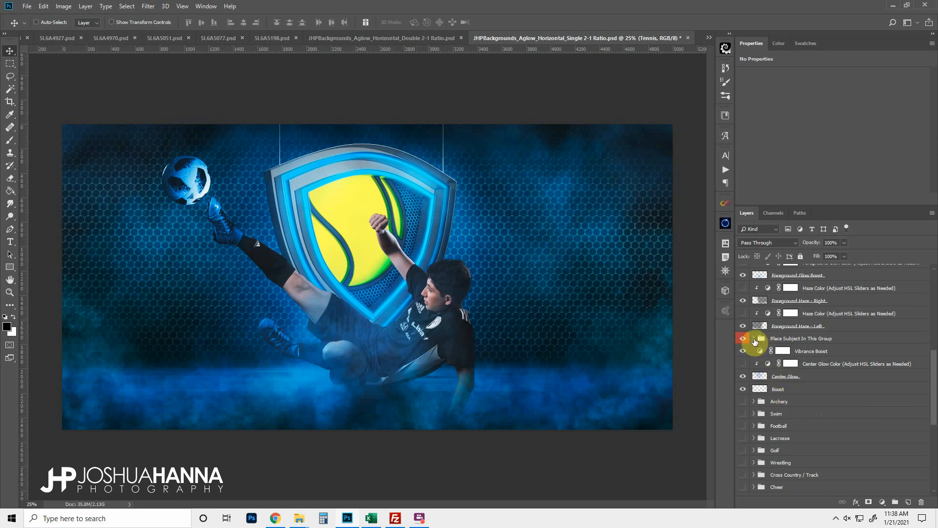
# Step: Swap the shield's sport from Tennis to Soccer by hiding the Tennis group and showing the Soccer group
pyautogui.scroll(-3, 760, 412)
pyautogui.scroll(-1, 760, 412)
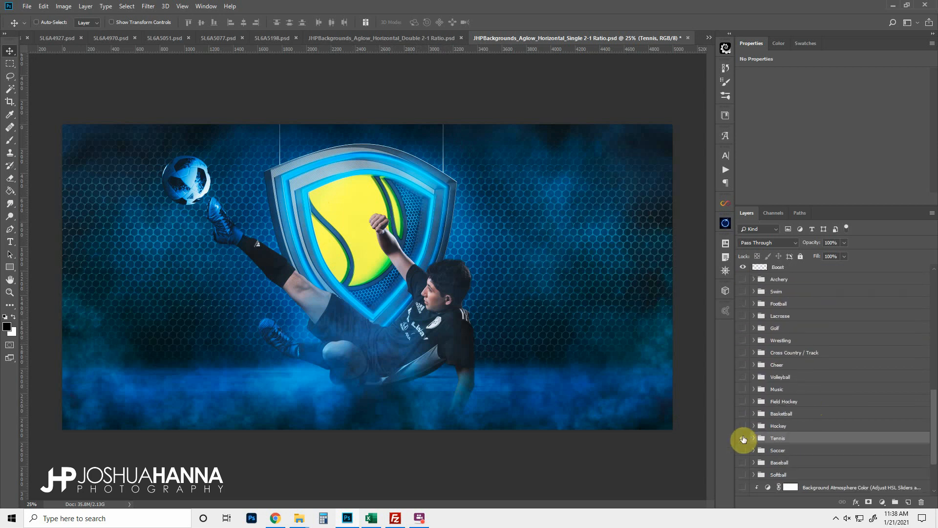
pyautogui.click(743, 438)
pyautogui.click(742, 450)
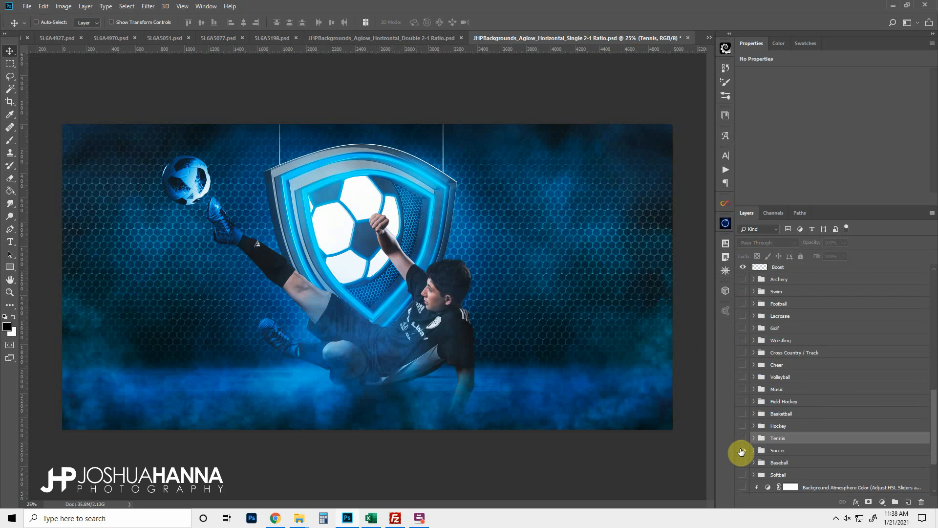
# Step: Expand the Place Subject In This Group group, enable an Inner Glow on the Hue/Saturation 18 copy layer and show the glow's settings
pyautogui.scroll(5, 766, 411)
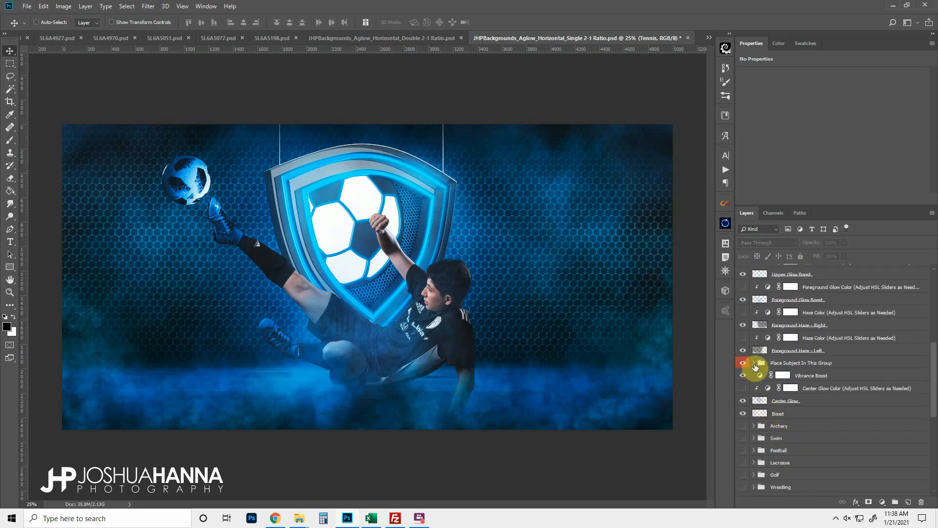
pyautogui.click(754, 362)
pyautogui.click(821, 376)
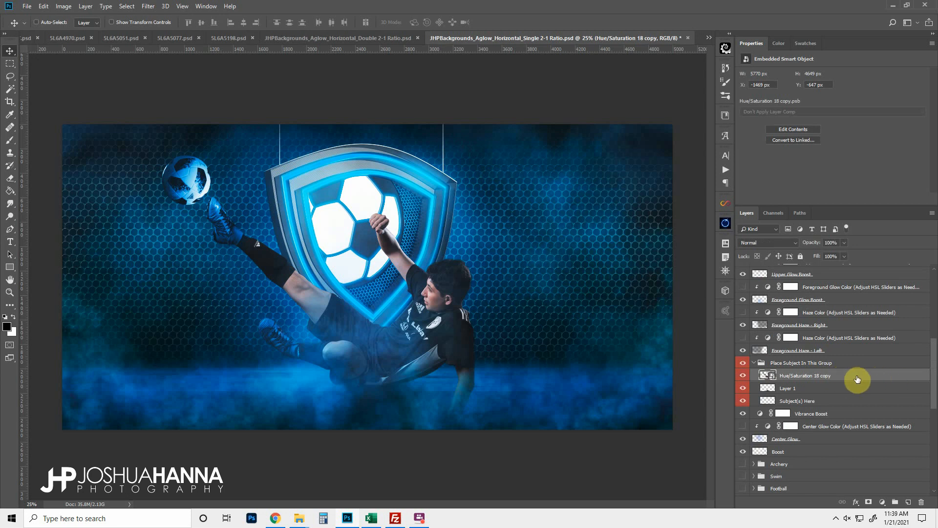
pyautogui.doubleClick(865, 379)
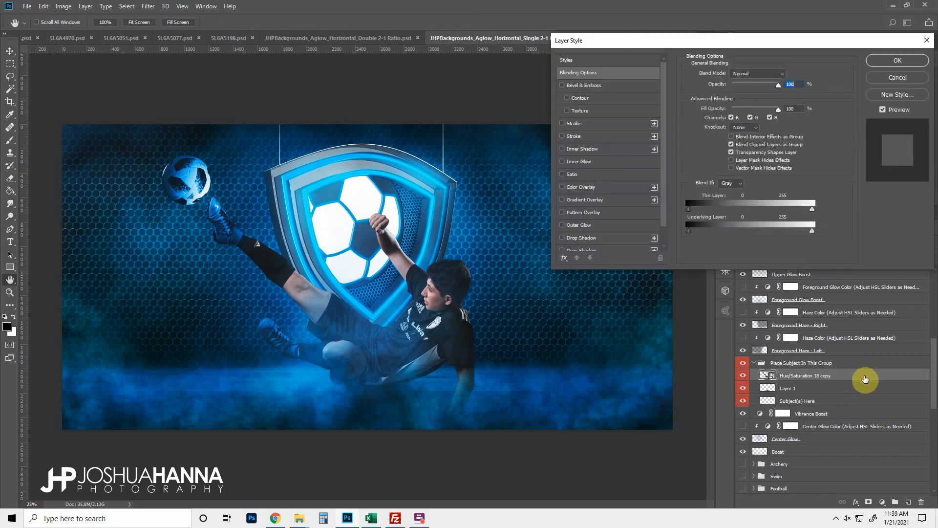
pyautogui.moveTo(761, 42); pyautogui.dragTo(722, 42)
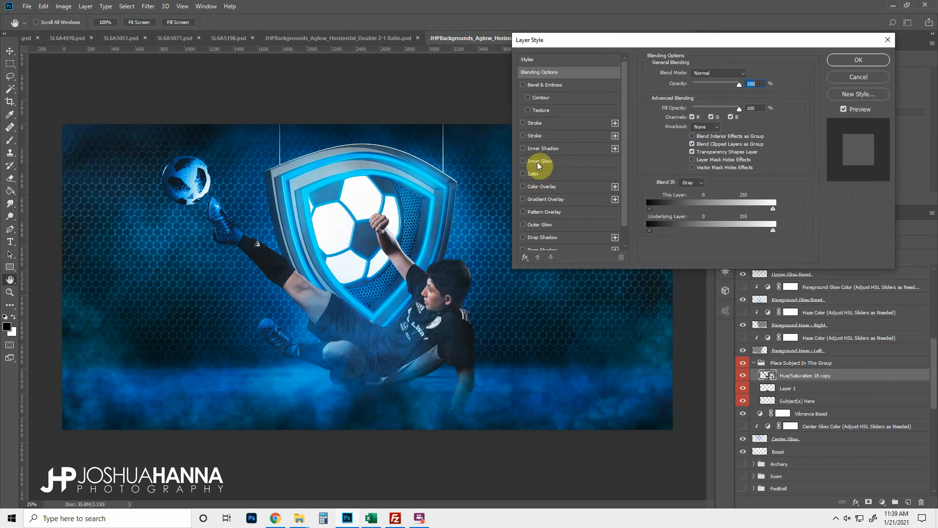
pyautogui.click(523, 160)
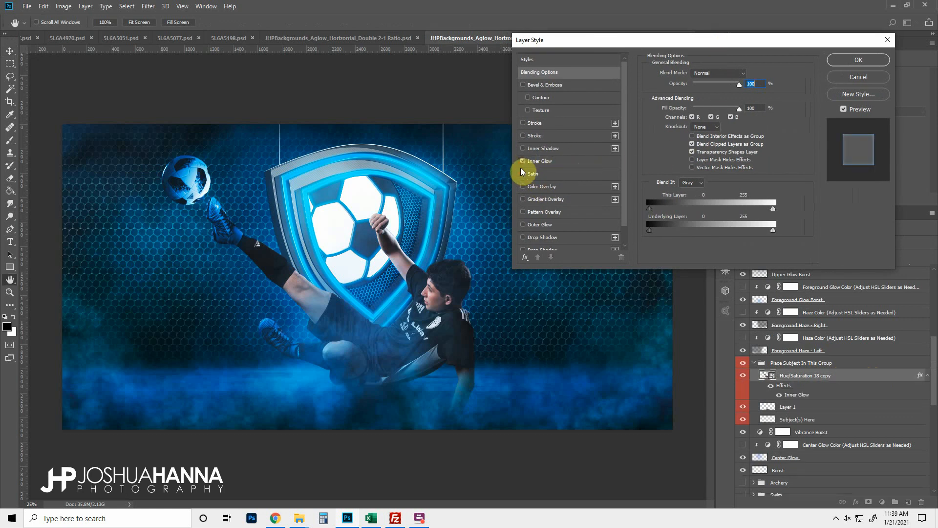
pyautogui.click(532, 164)
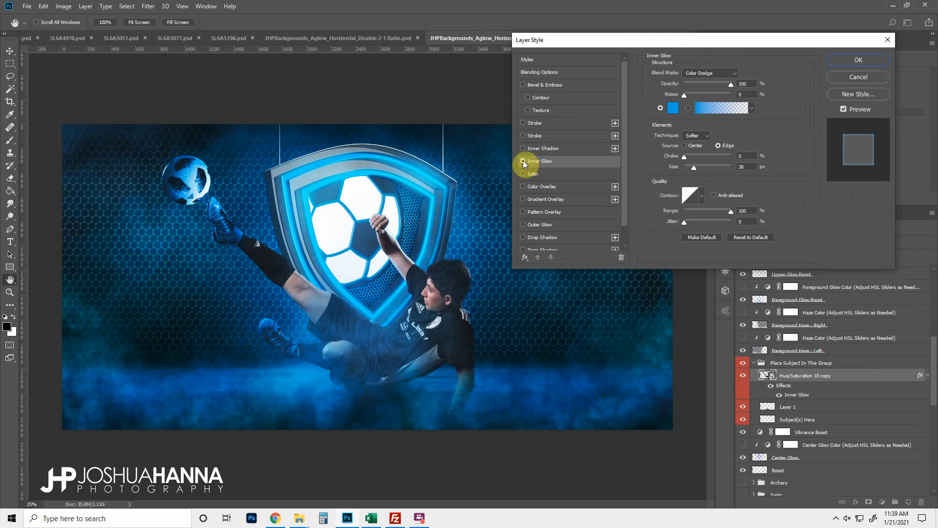
# Step: Compare the subject with and without the Inner Glow, and check the glow color in the color picker, keeping blue 289feb
pyautogui.click(523, 161)
pyautogui.click(524, 161)
pyautogui.click(674, 108)
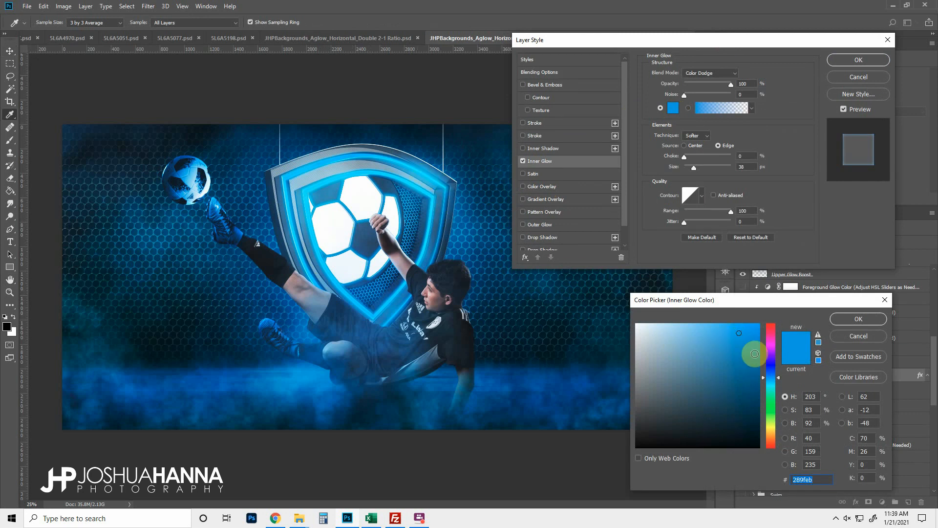
pyautogui.click(840, 321)
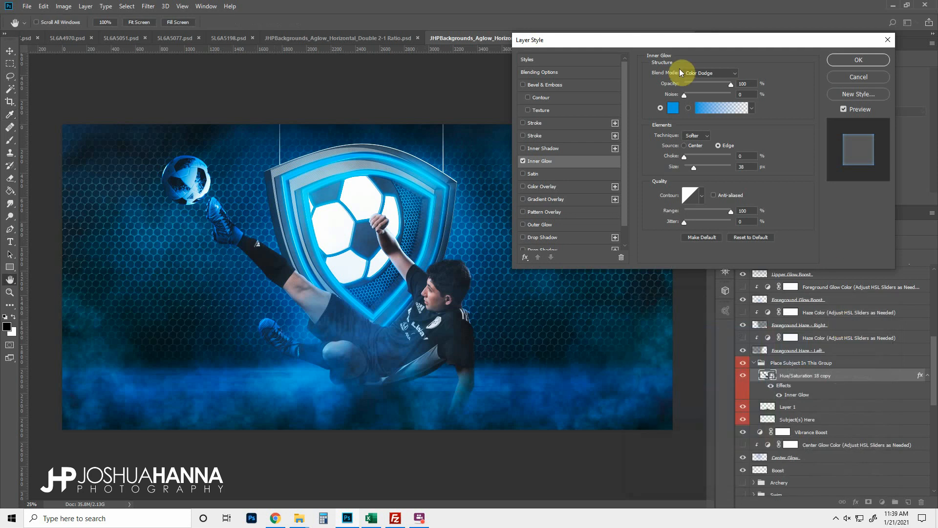
# Step: Try the Screen blend mode on the Inner Glow and return it to Color Dodge
pyautogui.click(712, 74)
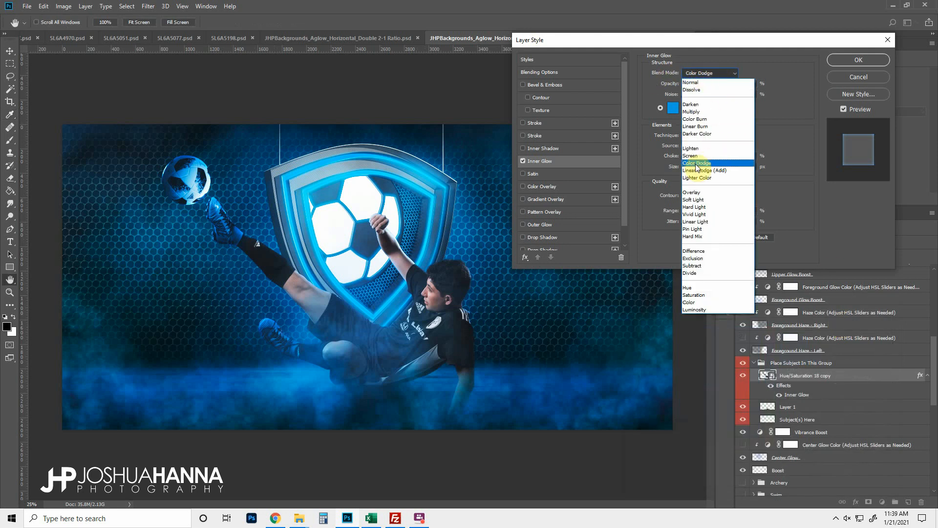
pyautogui.click(696, 155)
pyautogui.click(697, 74)
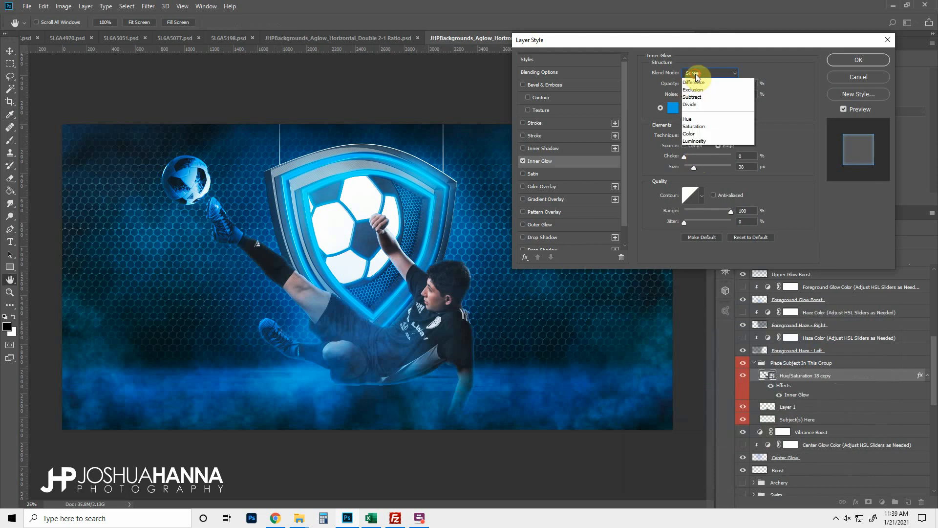
pyautogui.click(703, 163)
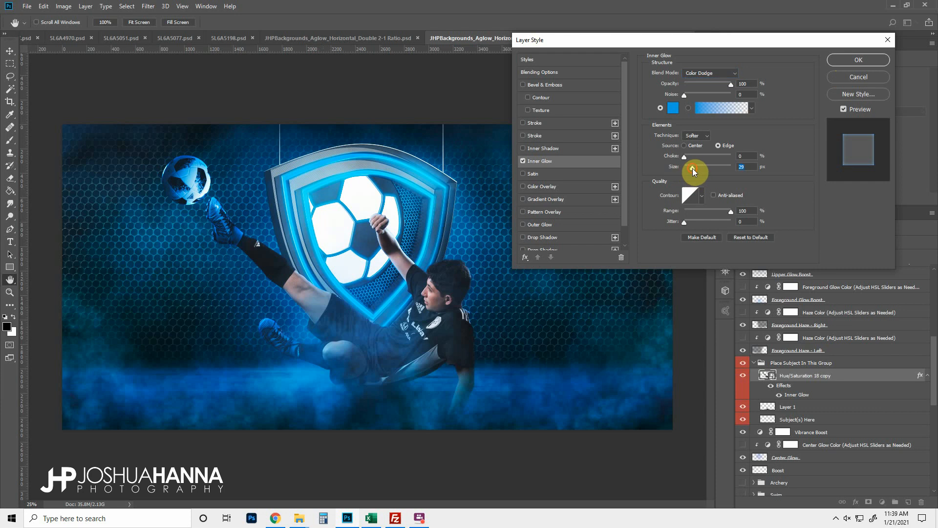
# Step: Try different Inner Glow sizes and a range of 34%, returning to a size of 38 px and a range of 100%
pyautogui.moveTo(692, 168)
pyautogui.mouseDown()
pyautogui.moveTo(704, 165)
pyautogui.moveTo(693, 168)
pyautogui.mouseUp()
pyautogui.moveTo(692, 169)
pyautogui.mouseDown()
pyautogui.moveTo(705, 170)
pyautogui.moveTo(695, 169)
pyautogui.mouseUp()
pyautogui.click(730, 212)
pyautogui.moveTo(720, 211); pyautogui.dragTo(699, 212)
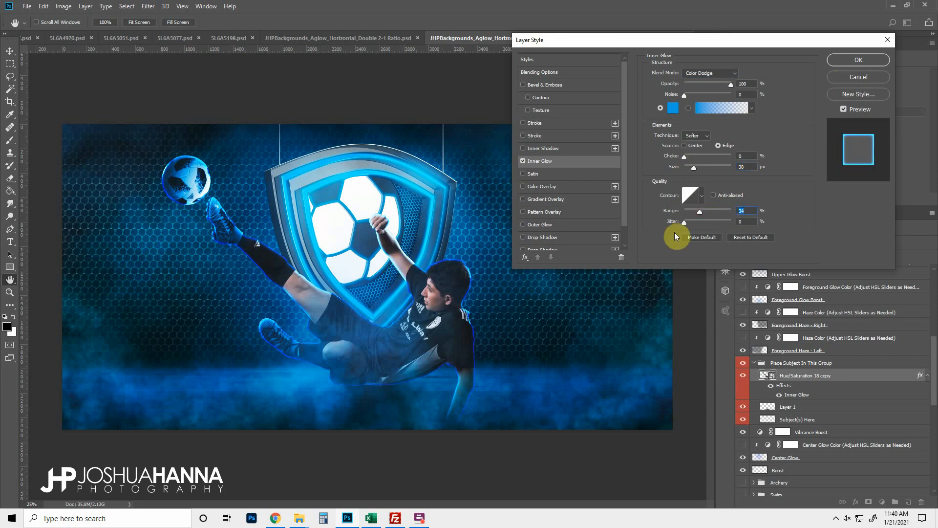
pyautogui.moveTo(699, 211); pyautogui.dragTo(742, 208)
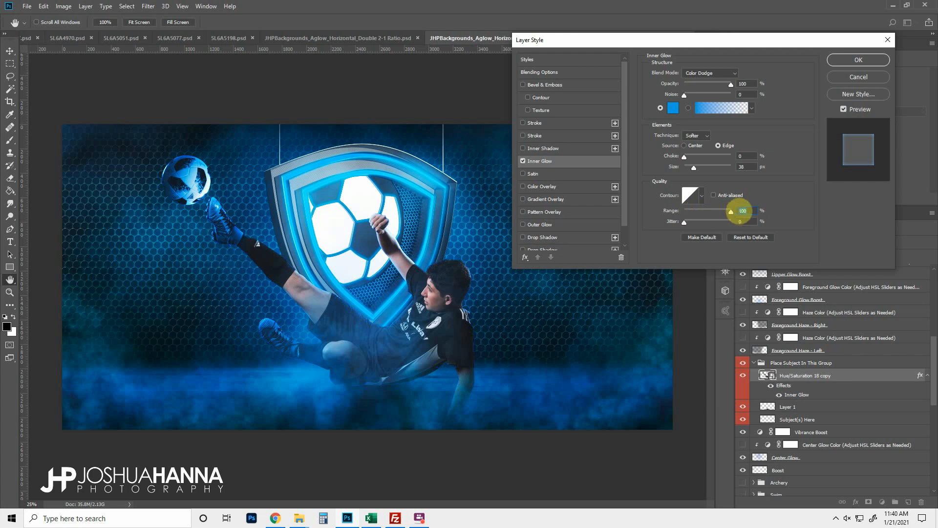
# Step: Compare the subject without and with the Inner Glow once more, and apply the layer style with the glow enabled
pyautogui.click(523, 160)
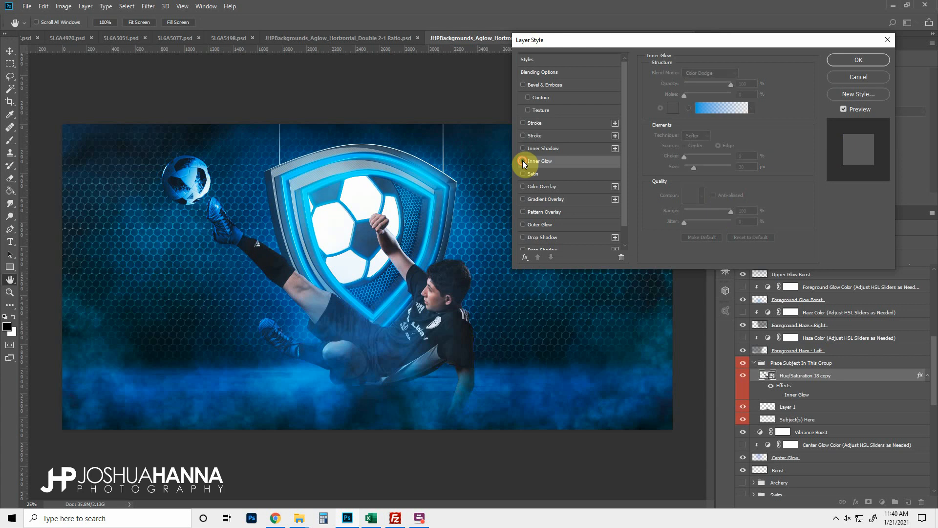
pyautogui.click(523, 160)
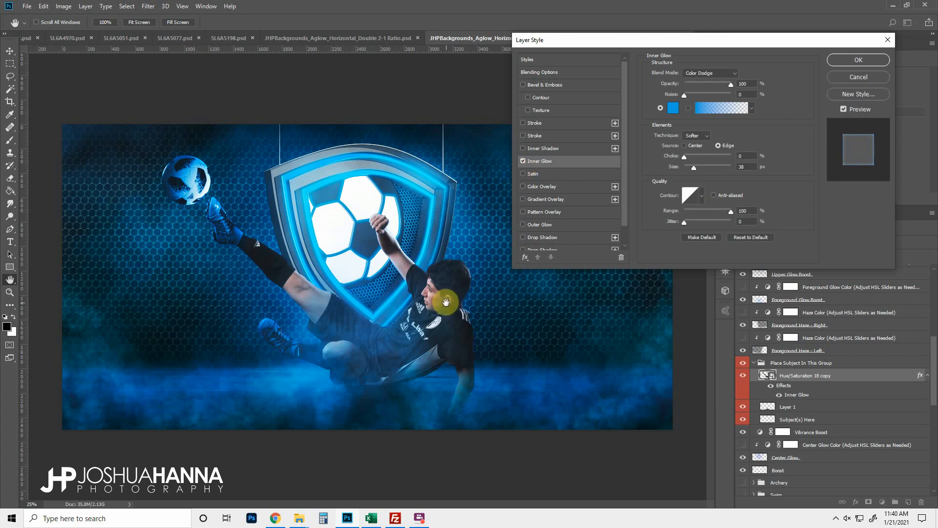
pyautogui.click(860, 59)
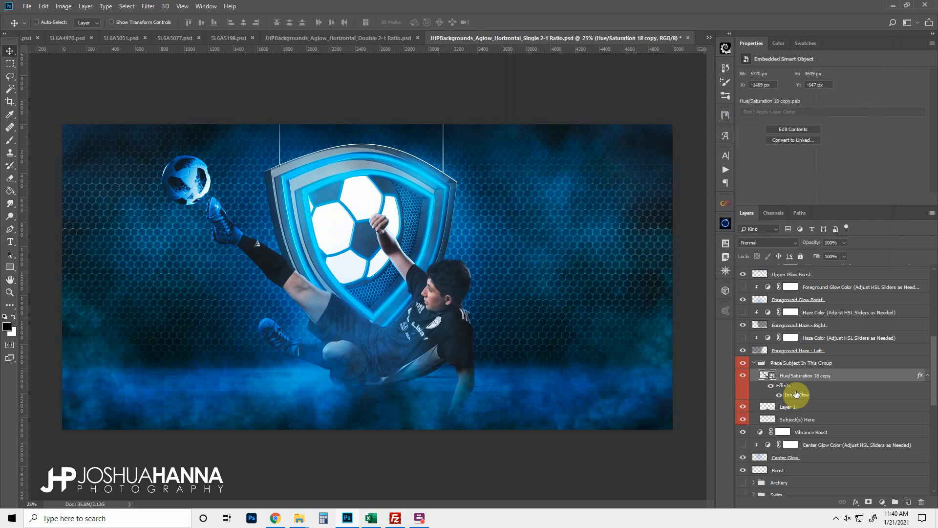
# Step: Preview the glow on the Hue/Saturation 18 copy layer by toggling its Effects and Inner Glow visibility off and on
pyautogui.click(770, 387)
pyautogui.click(770, 387)
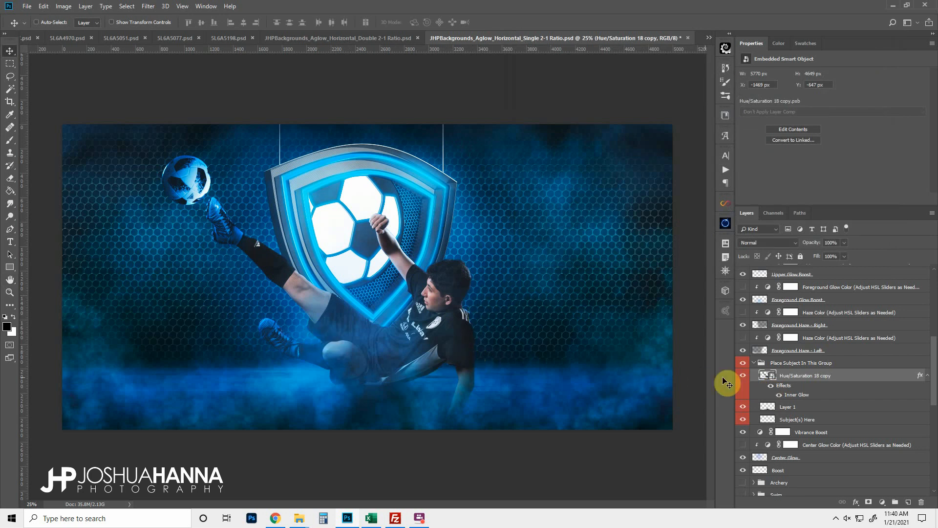
pyautogui.click(778, 395)
pyautogui.click(778, 394)
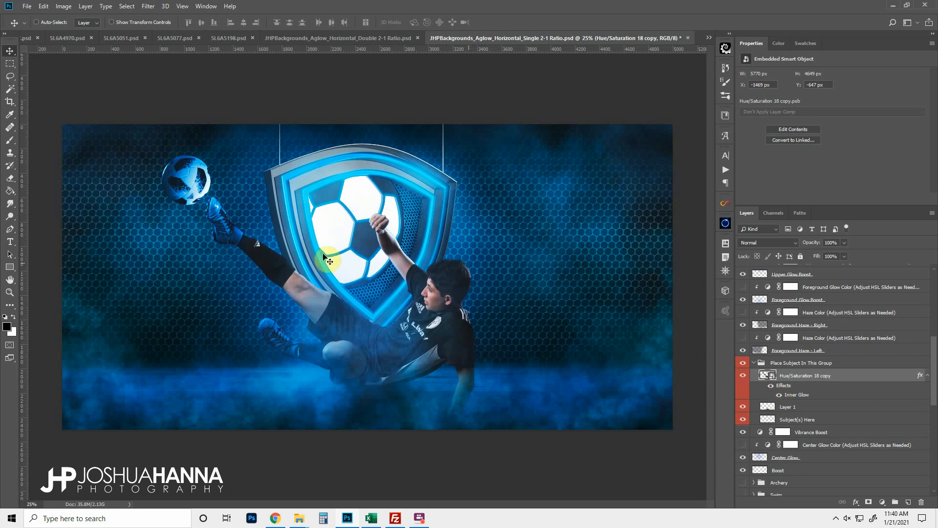
# Step: Convert the subject's Inner Glow effect into its own layer, select that layer and preview it by toggling its visibility
pyautogui.rightClick(791, 396)
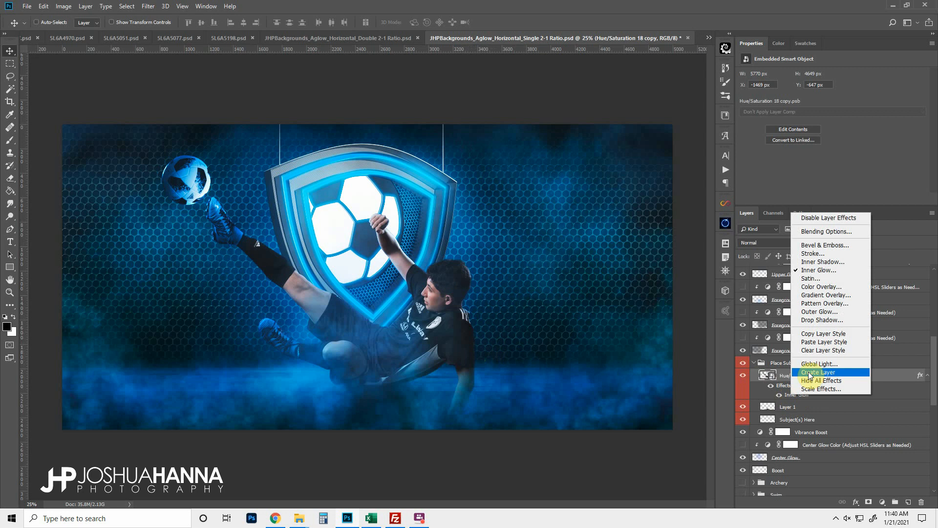
pyautogui.click(810, 373)
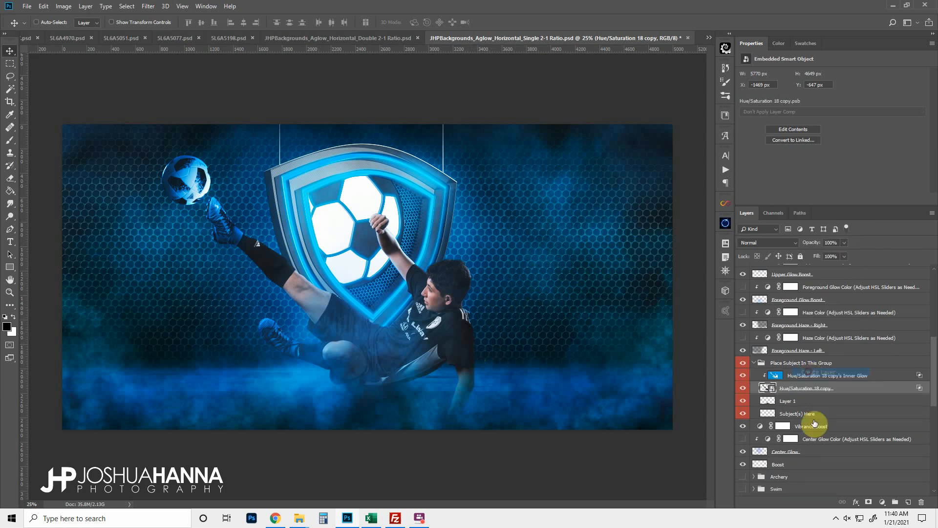
pyautogui.click(807, 376)
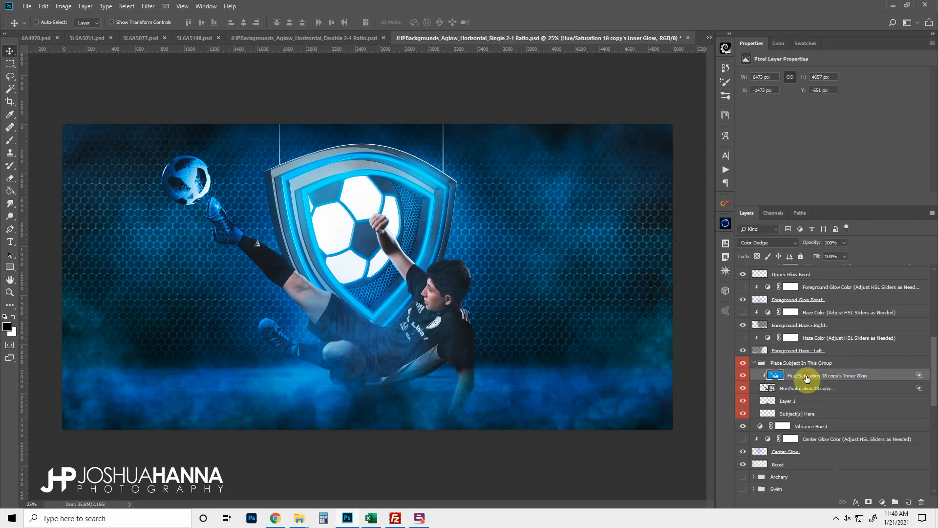
pyautogui.click(743, 375)
pyautogui.click(743, 375)
pyautogui.click(743, 375)
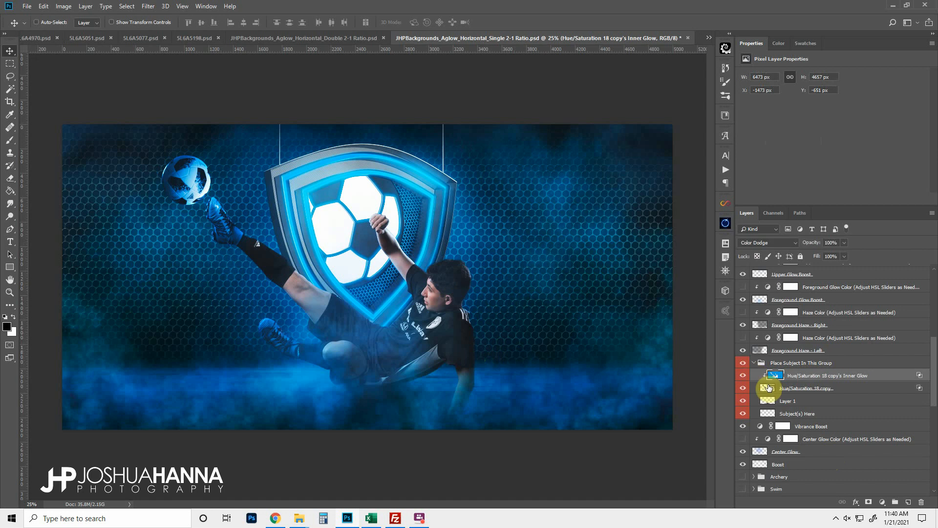
# Step: Add a black layer mask to the separated Inner Glow layer and enlarge the Brush to 100 px for painting on it
pyautogui.keyDown('alt'); pyautogui.click(869, 503); pyautogui.keyUp('alt')
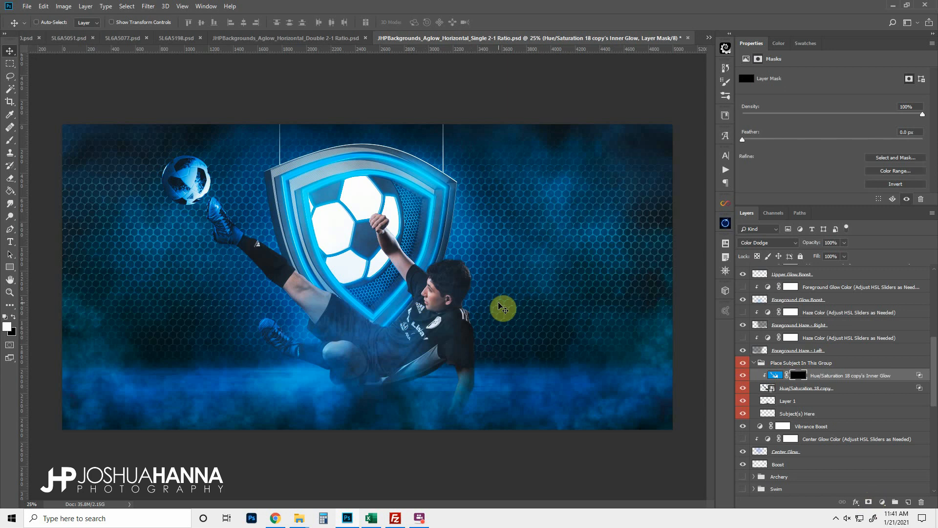
pyautogui.click(10, 140)
pyautogui.press(']')
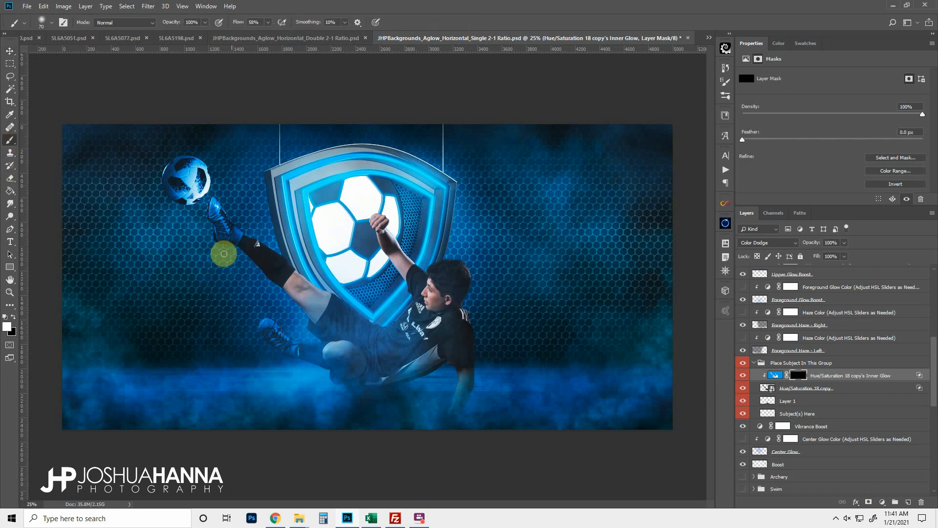
pyautogui.press(']')
pyautogui.press(']')
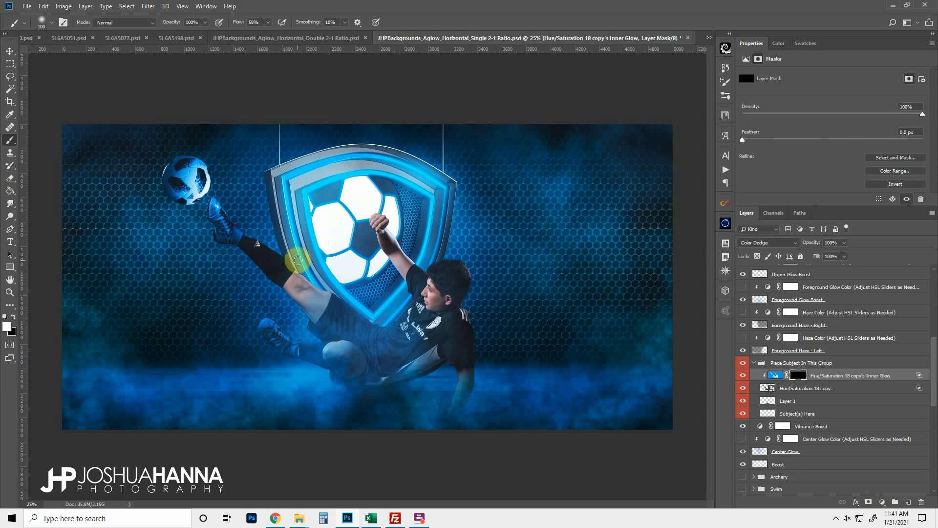
# Step: Paint white on the glow layer's mask along the player's legs, raised arm, head, torso and back to reveal the glow there
pyautogui.moveTo(298, 260)
pyautogui.mouseDown()
pyautogui.moveTo(355, 285)
pyautogui.moveTo(293, 269)
pyautogui.moveTo(344, 297)
pyautogui.moveTo(281, 252)
pyautogui.moveTo(289, 257)
pyautogui.mouseUp()
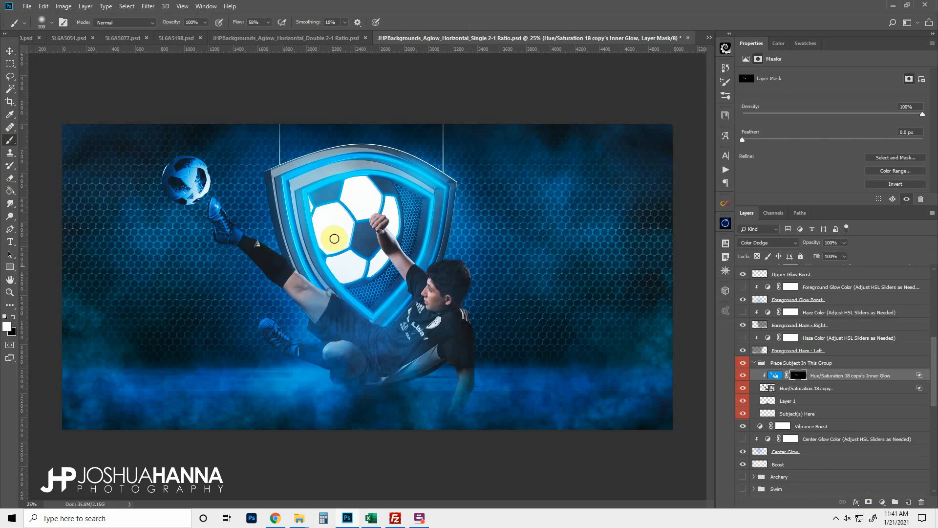
pyautogui.moveTo(376, 238)
pyautogui.mouseDown()
pyautogui.moveTo(406, 288)
pyautogui.moveTo(376, 244)
pyautogui.moveTo(374, 210)
pyautogui.moveTo(389, 218)
pyautogui.moveTo(424, 273)
pyautogui.moveTo(450, 255)
pyautogui.mouseUp()
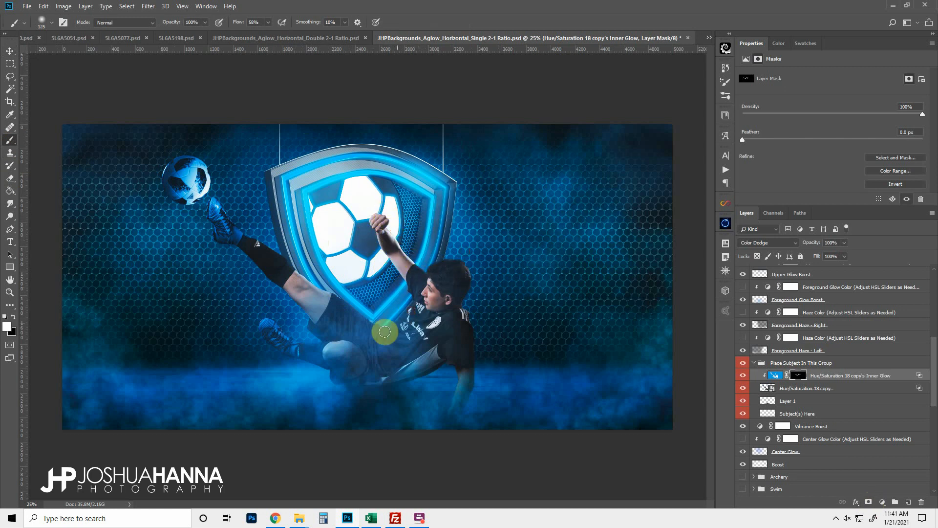
pyautogui.moveTo(384, 332)
pyautogui.mouseDown()
pyautogui.moveTo(249, 235)
pyautogui.moveTo(300, 270)
pyautogui.moveTo(212, 196)
pyautogui.moveTo(297, 340)
pyautogui.moveTo(270, 316)
pyautogui.moveTo(296, 342)
pyautogui.moveTo(257, 324)
pyautogui.moveTo(263, 314)
pyautogui.moveTo(297, 345)
pyautogui.mouseUp()
pyautogui.press(']')
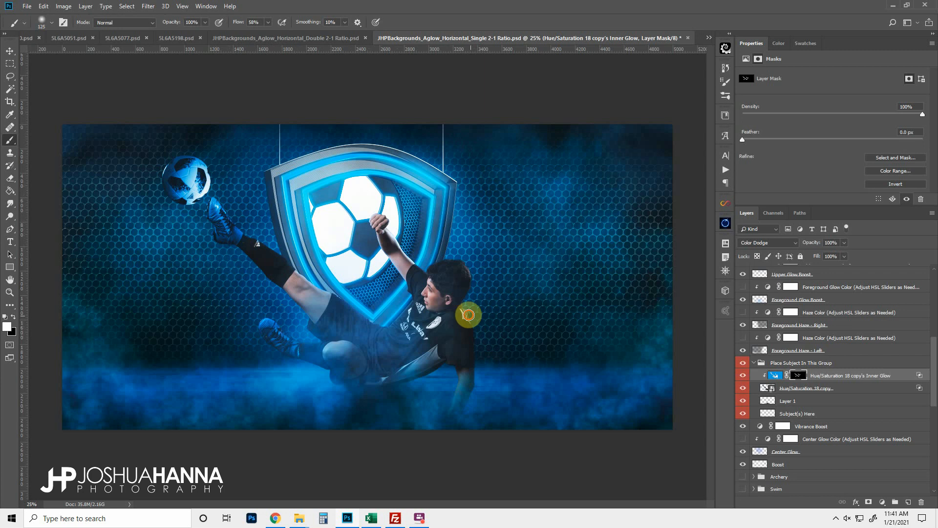
pyautogui.moveTo(468, 314); pyautogui.dragTo(480, 346)
pyautogui.moveTo(448, 259)
pyautogui.mouseDown()
pyautogui.moveTo(458, 280)
pyautogui.moveTo(407, 291)
pyautogui.moveTo(403, 305)
pyautogui.moveTo(367, 213)
pyautogui.moveTo(406, 237)
pyautogui.mouseUp()
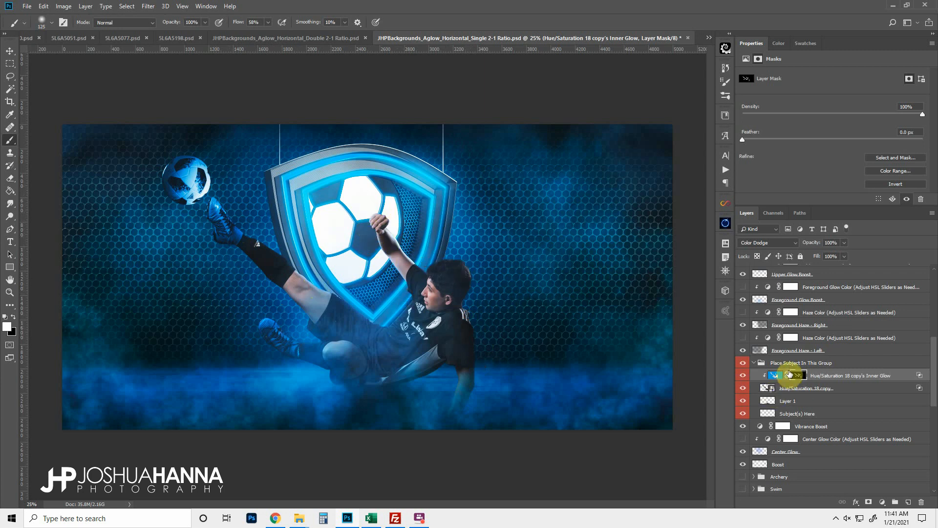
# Step: Add a second Inner Glow to the Hue/Saturation 18 copy layer, keeping the existing glow settings
pyautogui.click(850, 391)
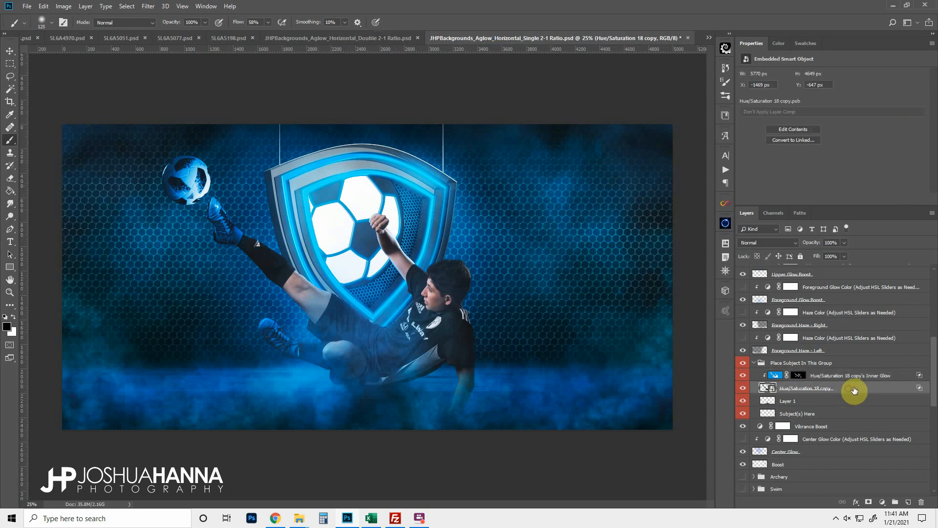
pyautogui.doubleClick(853, 389)
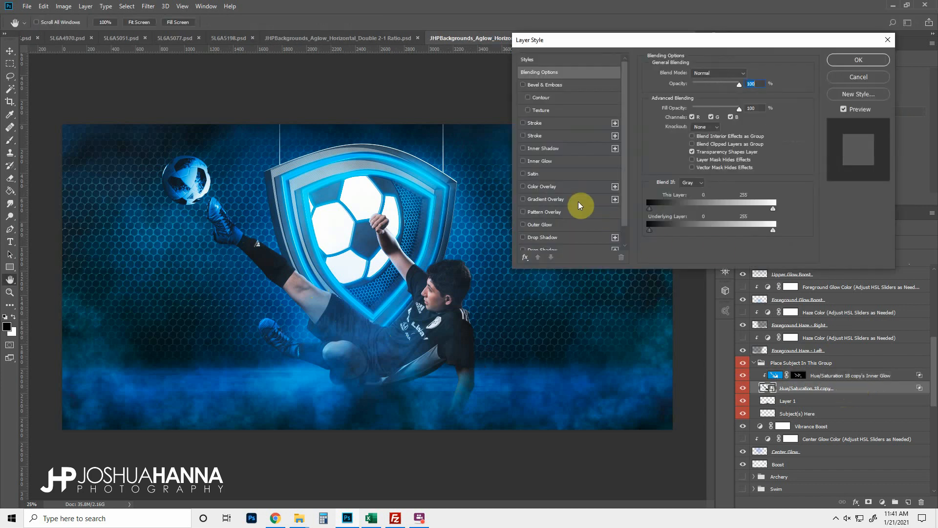
pyautogui.click(524, 162)
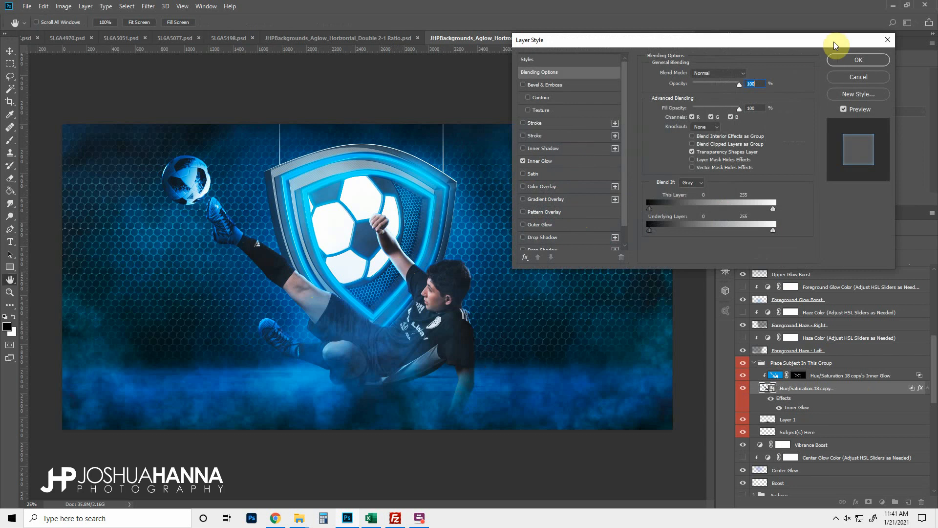
pyautogui.click(858, 59)
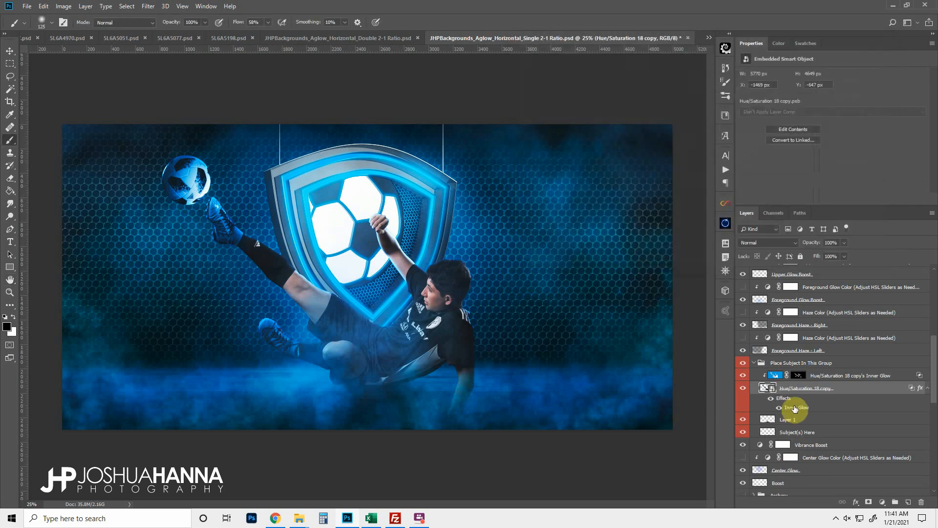
# Step: Convert the second Inner Glow effect into its own layer beneath the masked glow and select it
pyautogui.rightClick(794, 408)
pyautogui.click(811, 383)
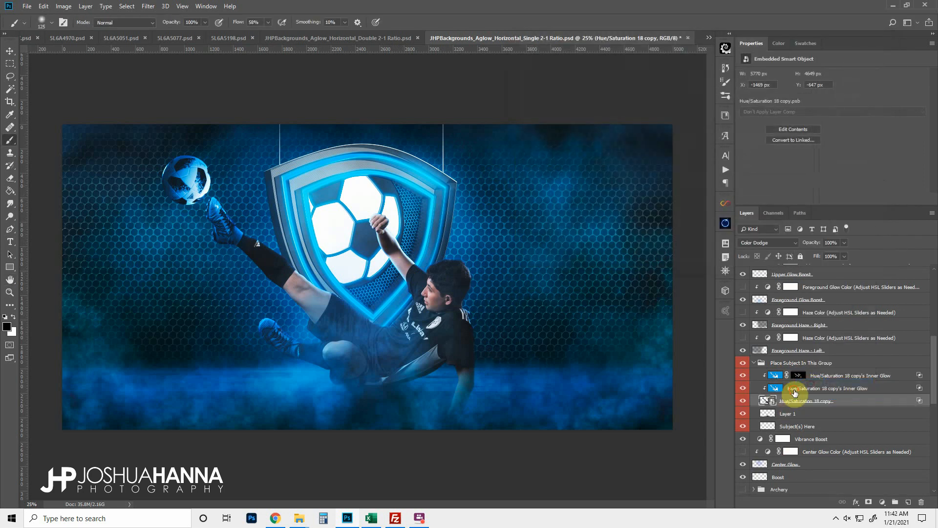
pyautogui.click(797, 388)
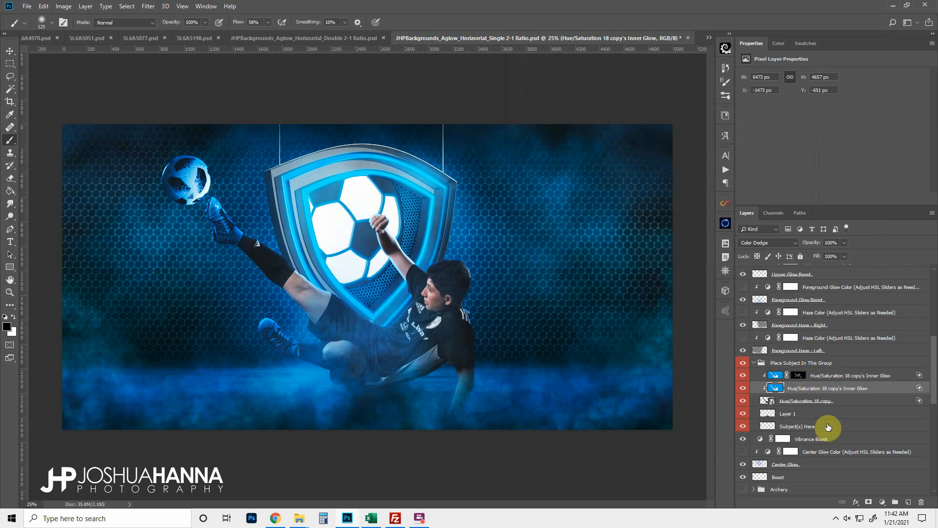
# Step: Add a black mask to the second glow layer and paint white along the raised leg and torso, enlarging the brush to 200 px
pyautogui.keyDown('alt'); pyautogui.click(868, 502); pyautogui.keyUp('alt')
pyautogui.press('x')
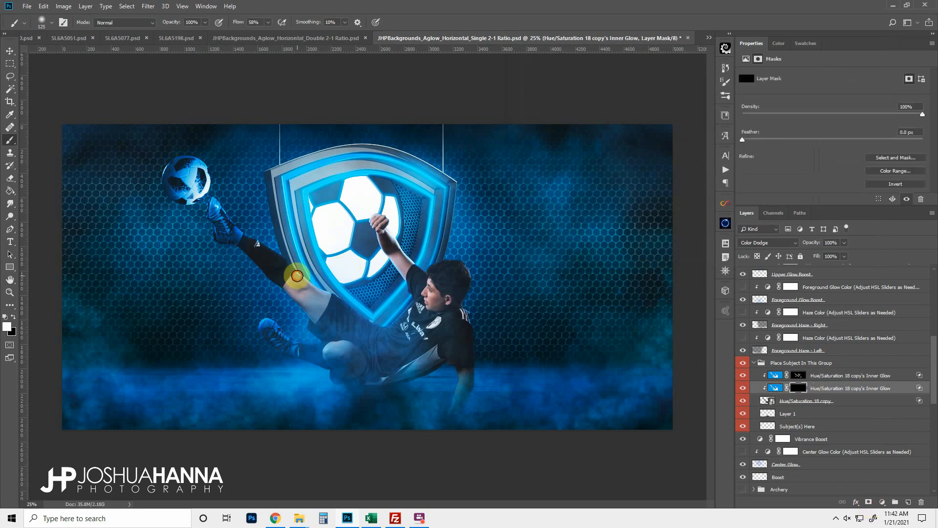
pyautogui.moveTo(269, 250); pyautogui.dragTo(398, 304)
pyautogui.press(']')
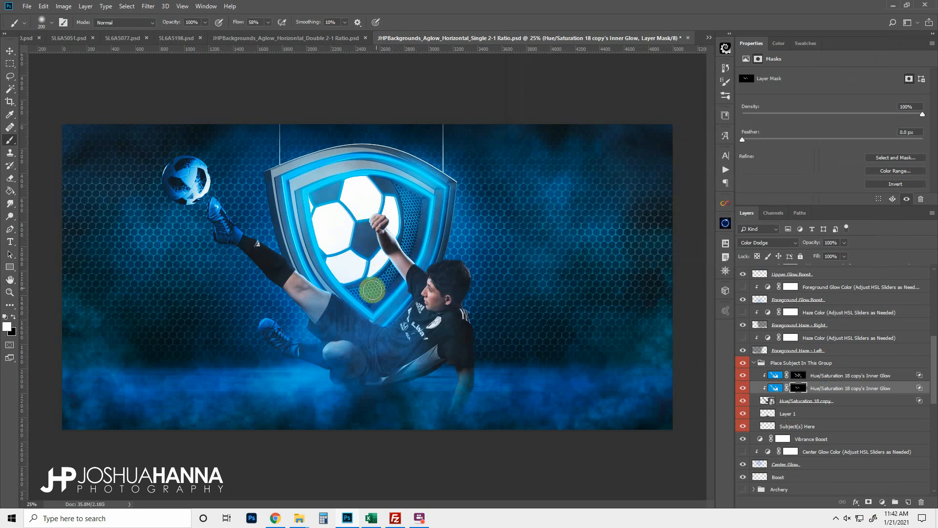
pyautogui.press(']')
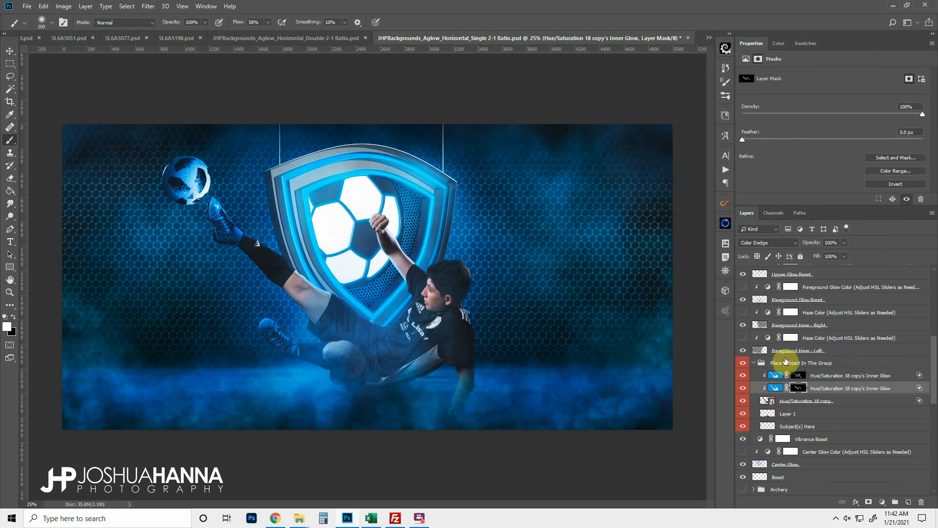
# Step: Add another Inner Glow to the Hue/Saturation 18 copy layer with its blend mode set to Screen
pyautogui.click(848, 401)
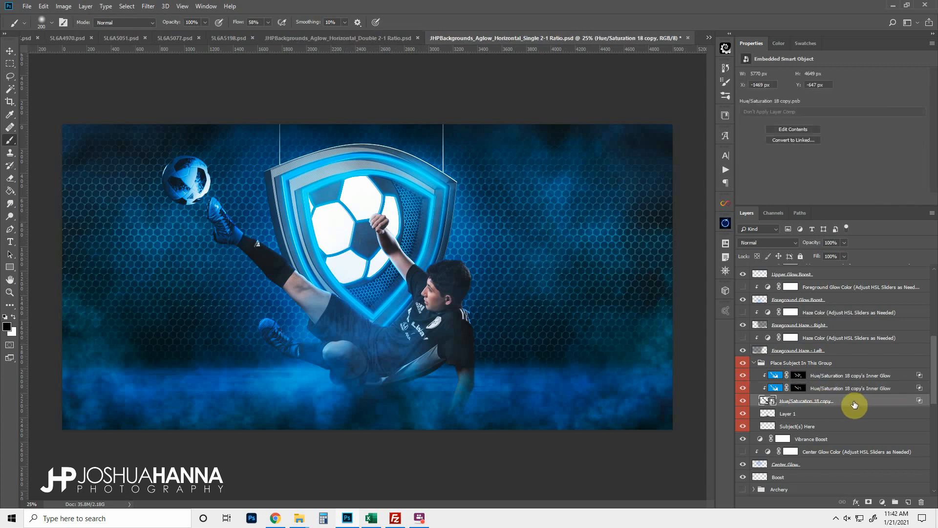
pyautogui.doubleClick(856, 402)
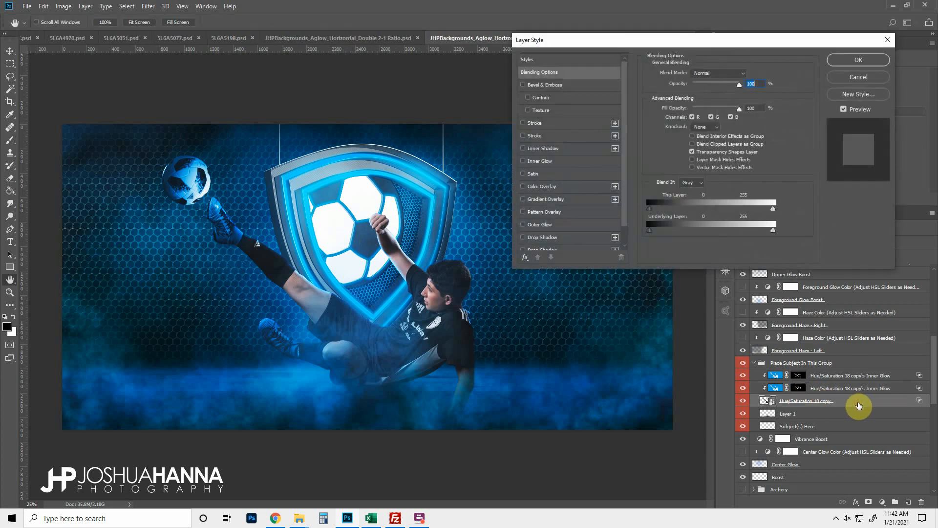
pyautogui.click(524, 165)
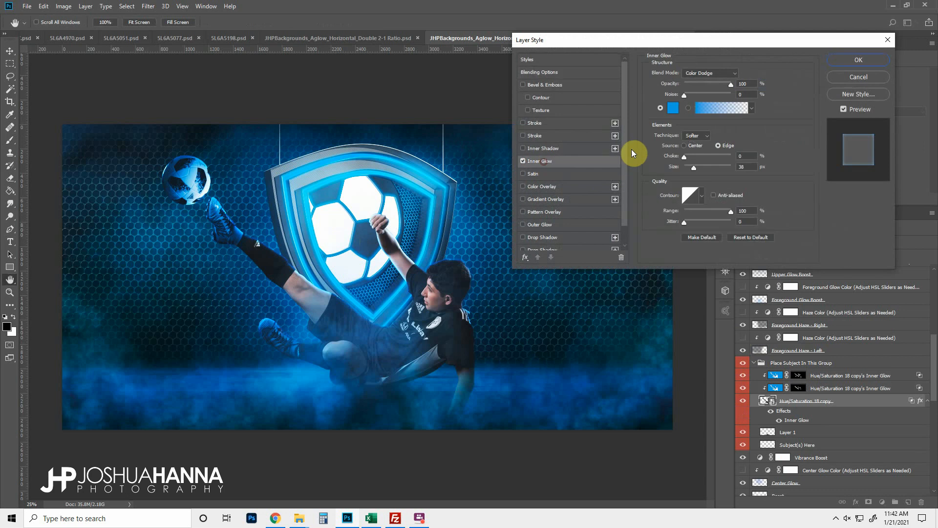
pyautogui.click(707, 74)
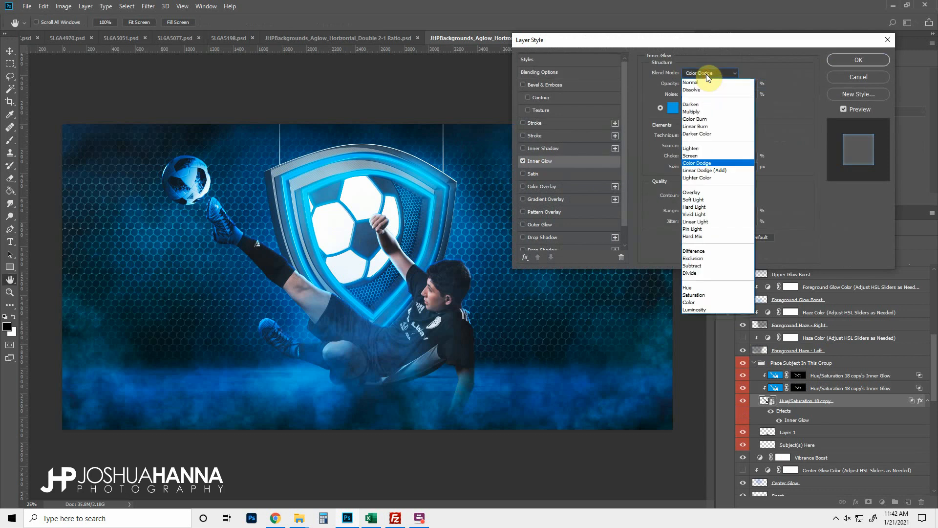
pyautogui.click(695, 156)
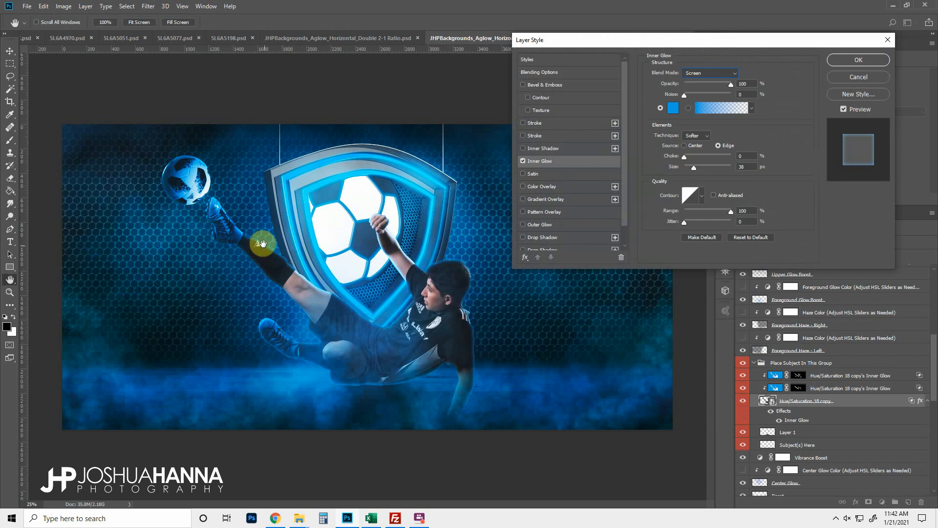
pyautogui.click(848, 60)
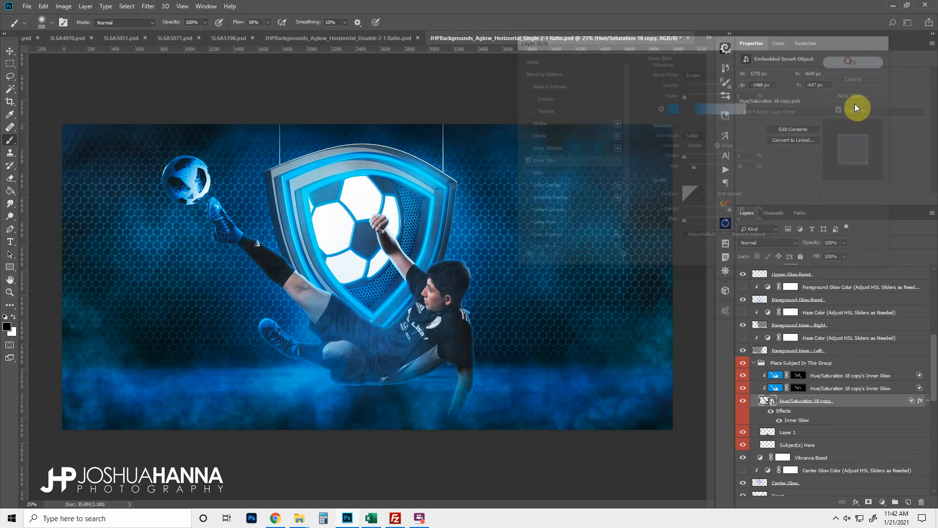
# Step: Convert the Screen Inner Glow effect into its own layer and hide it with a black layer mask
pyautogui.rightClick(794, 420)
pyautogui.click(820, 395)
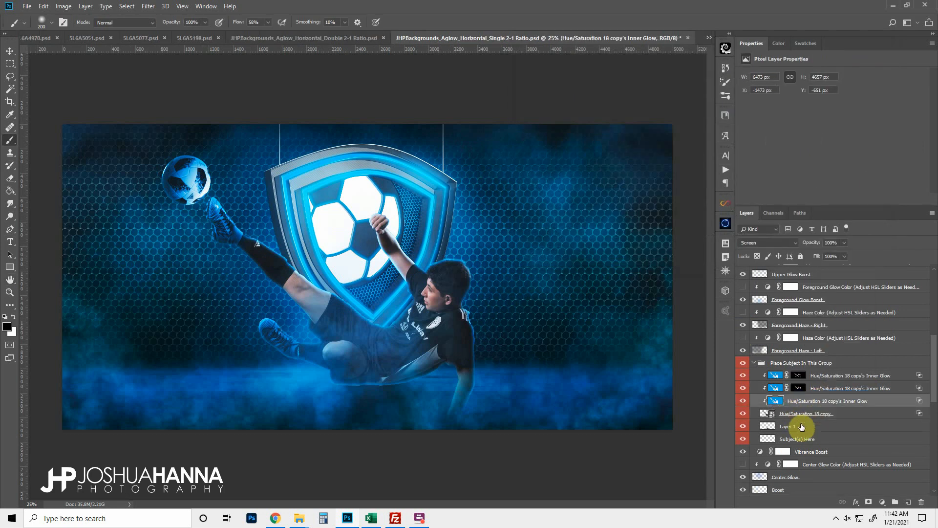
pyautogui.keyDown('alt'); pyautogui.click(869, 503); pyautogui.keyUp('alt')
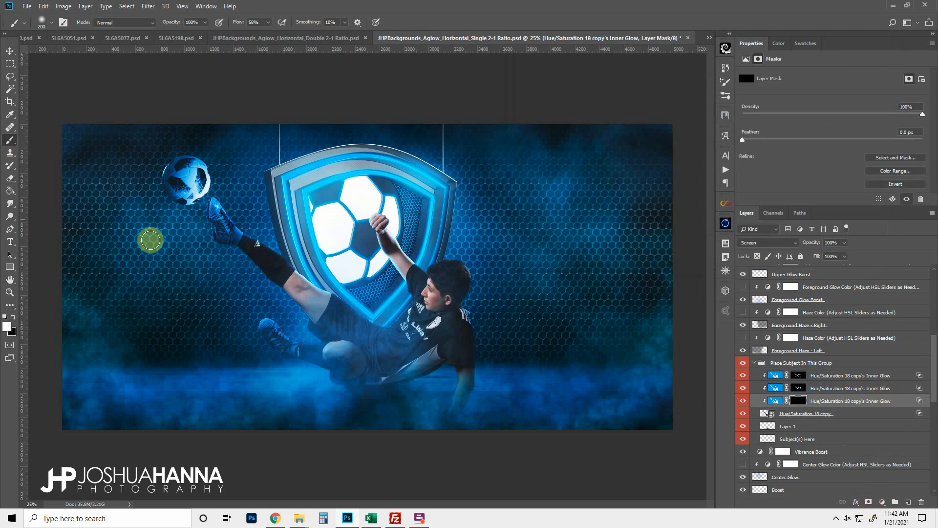
# Step: Paint white on the Screen glow's mask along the raised leg, lap, chest and back at 200 to 250 px, and compare the glow layers' visibility
pyautogui.moveTo(304, 270); pyautogui.dragTo(314, 293)
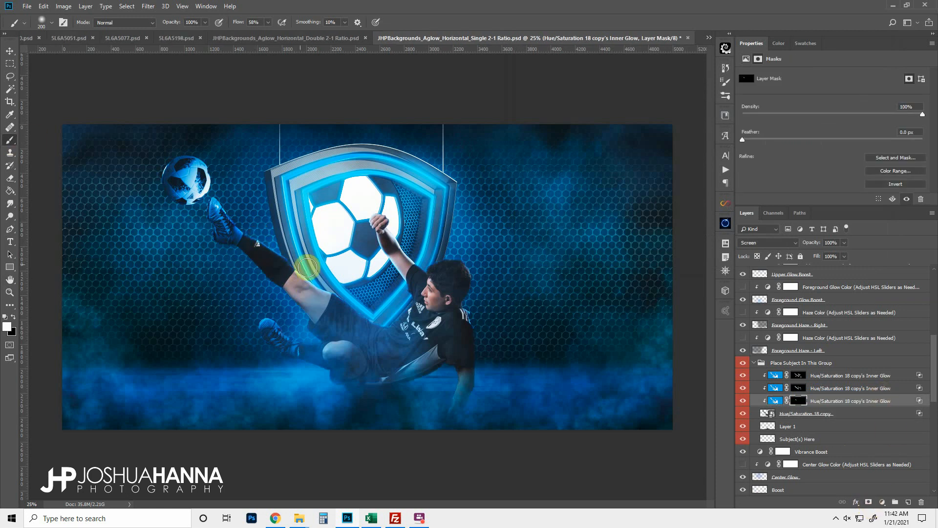
pyautogui.press(']')
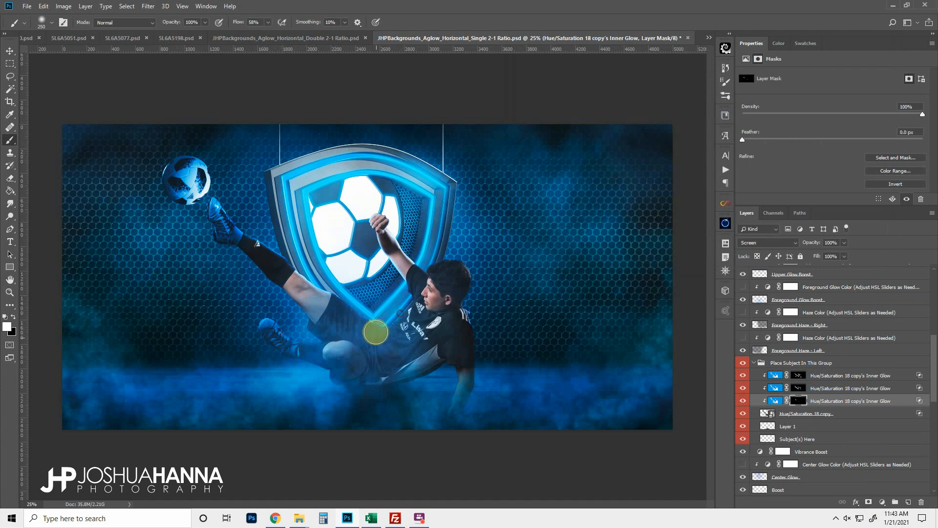
pyautogui.press('[')
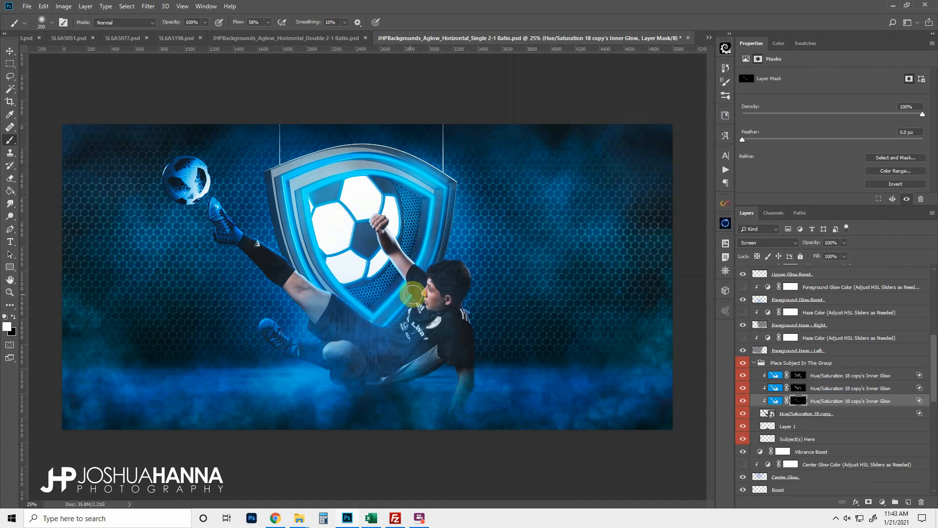
pyautogui.press(']')
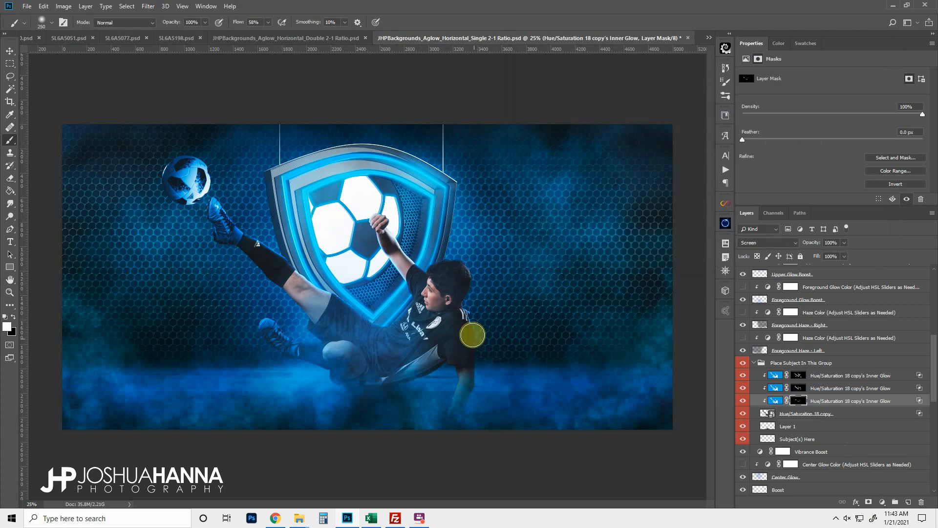
pyautogui.press('[')
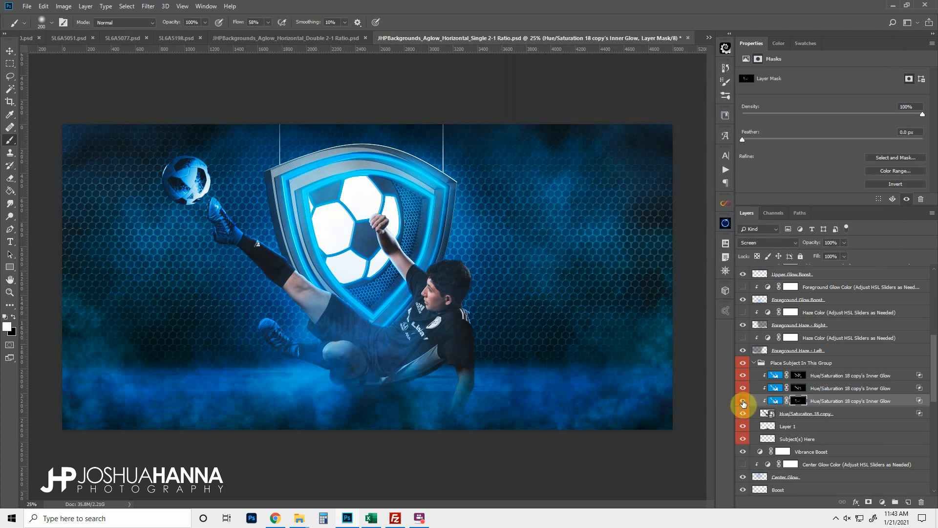
pyautogui.moveTo(743, 377); pyautogui.dragTo(743, 404)
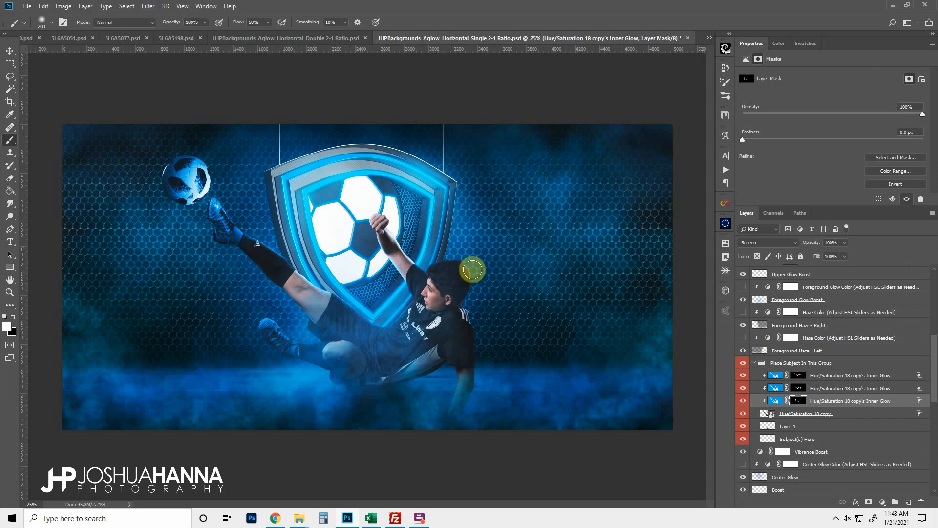
# Step: Add a new clipped layer above the top Inner Glow layer and sample the shield's bright blue as the brush color
pyautogui.click(826, 374)
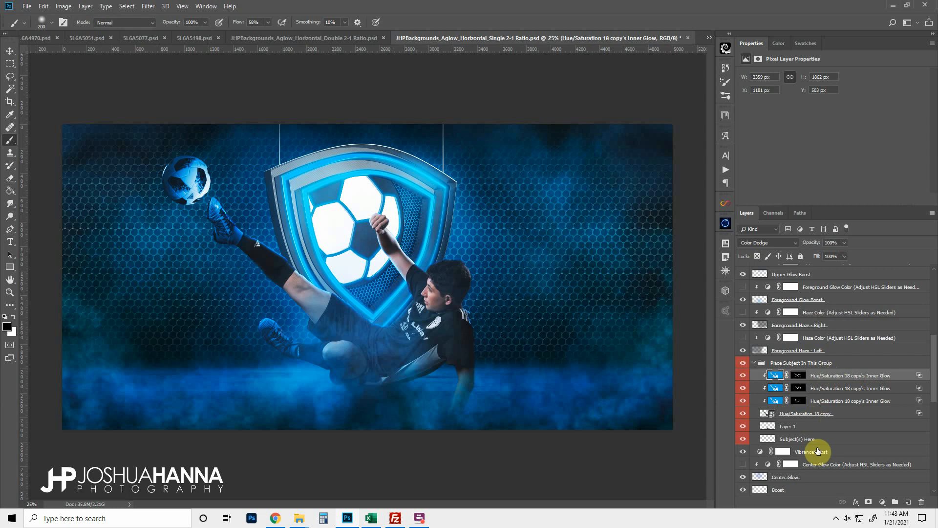
pyautogui.click(908, 503)
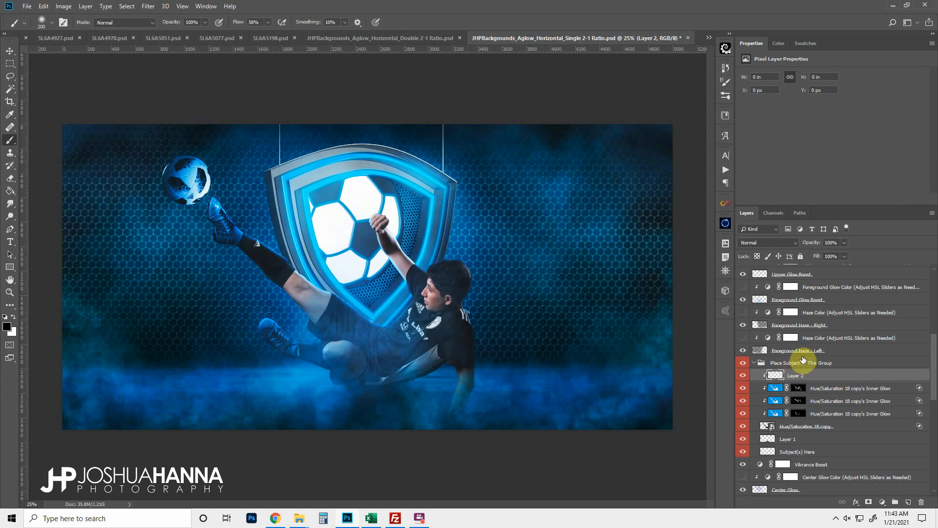
pyautogui.click(9, 292)
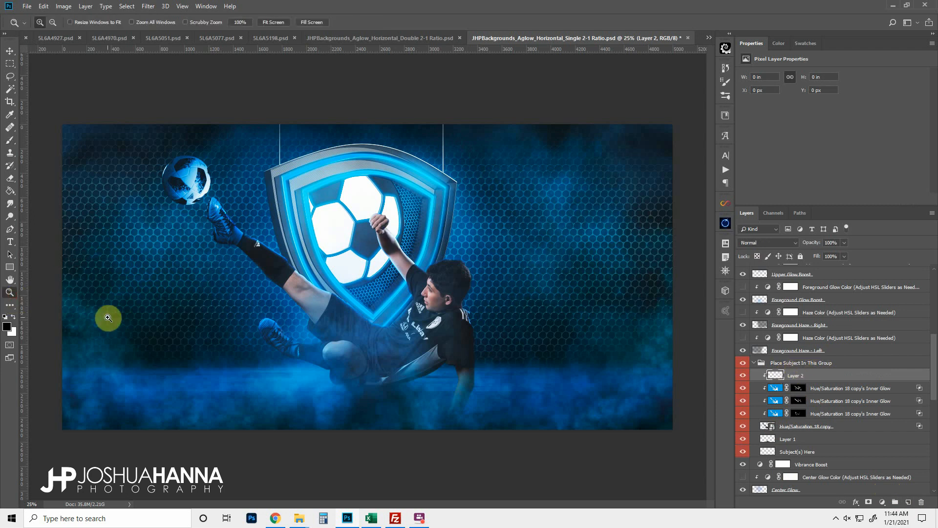
pyautogui.click(433, 317)
pyautogui.click(433, 315)
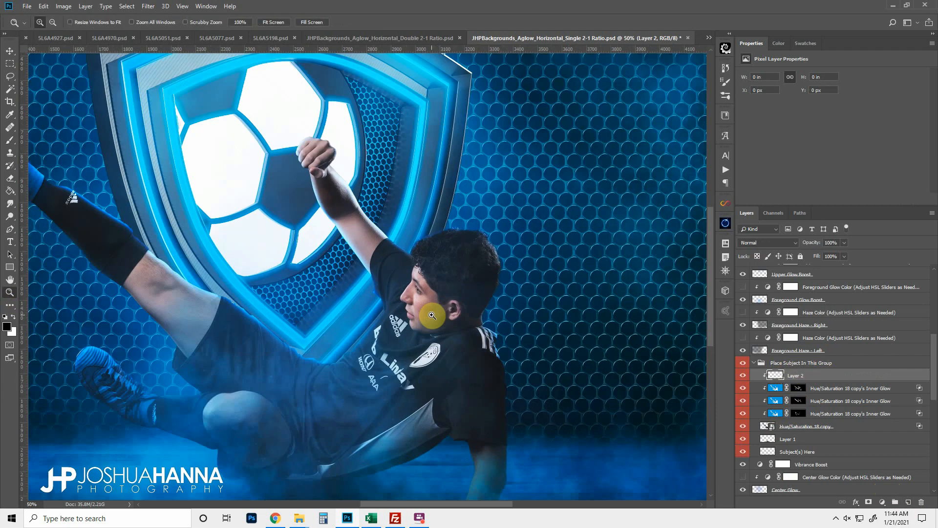
pyautogui.click(10, 140)
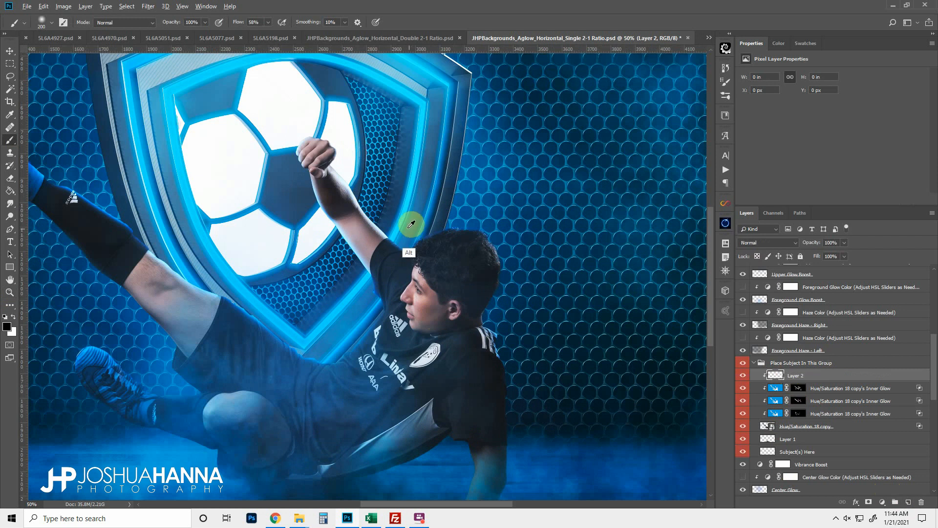
pyautogui.keyDown('alt'); pyautogui.click(408, 216); pyautogui.keyUp('alt')
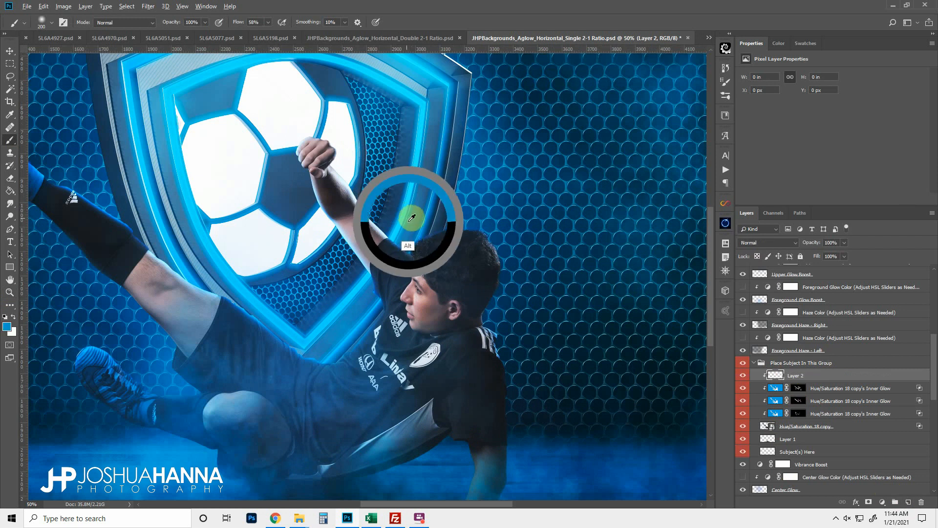
pyautogui.keyDown('alt'); pyautogui.click(413, 218); pyautogui.keyUp('alt')
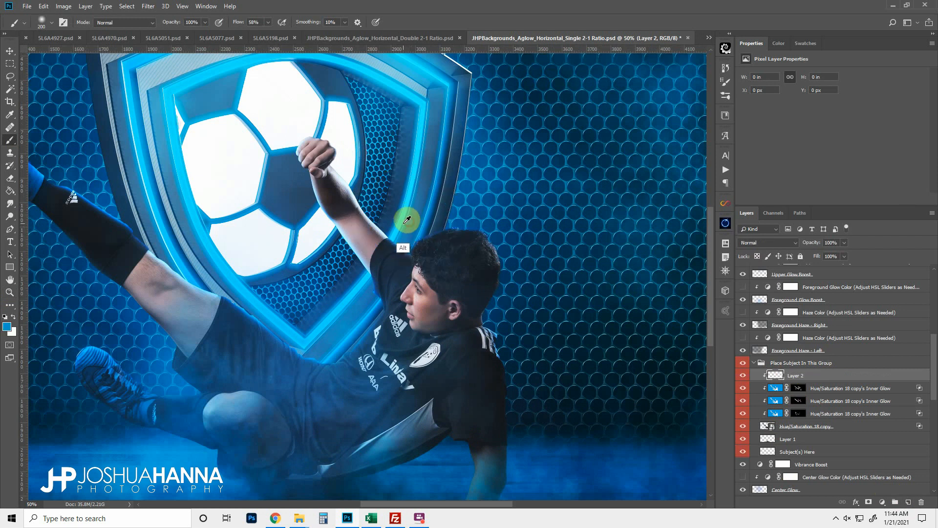
# Step: Reduce the brush to 60 px and paint the sampled blue along both edges of the player's raised arm on Layer 2
pyautogui.press('[')
pyautogui.press('[')
pyautogui.press('[')
pyautogui.press('[')
pyautogui.press('[')
pyautogui.press('[')
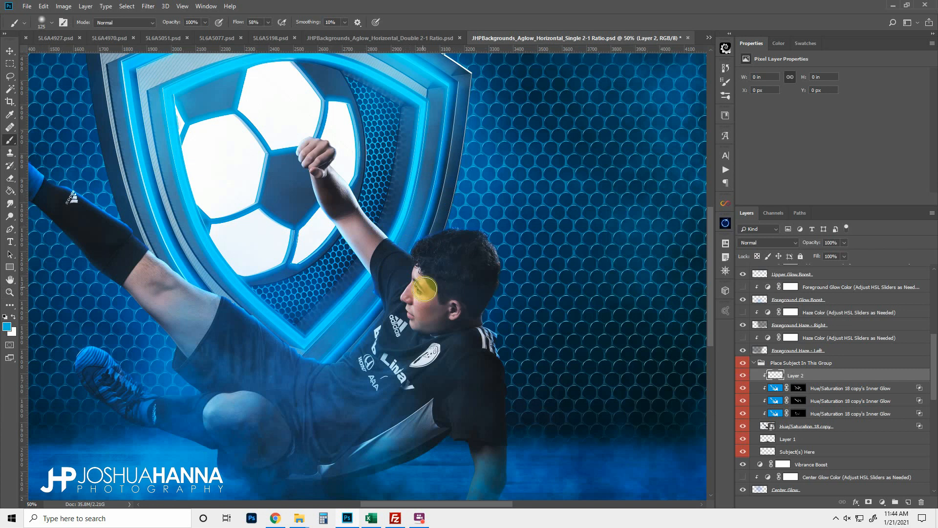
pyautogui.press('[')
pyautogui.press('[')
pyautogui.press('[')
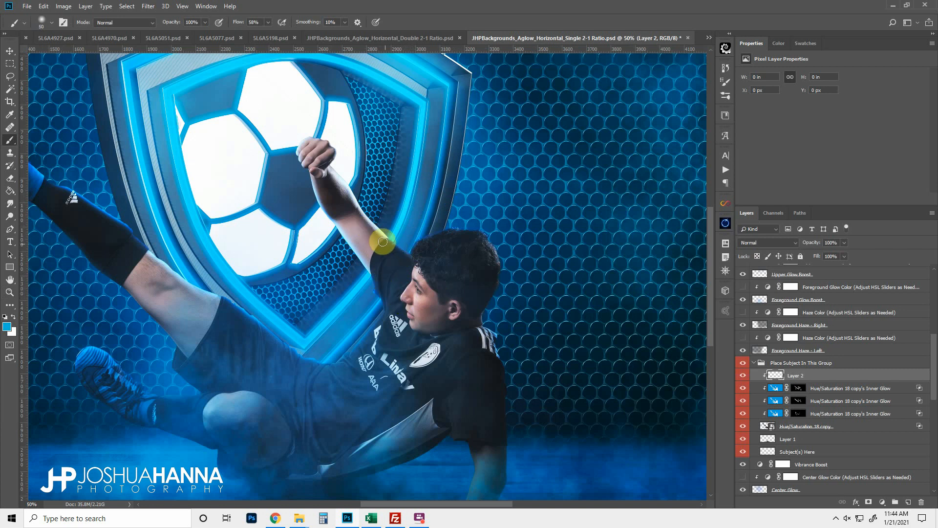
pyautogui.moveTo(378, 233)
pyautogui.mouseDown()
pyautogui.moveTo(331, 167)
pyautogui.moveTo(337, 154)
pyautogui.mouseUp()
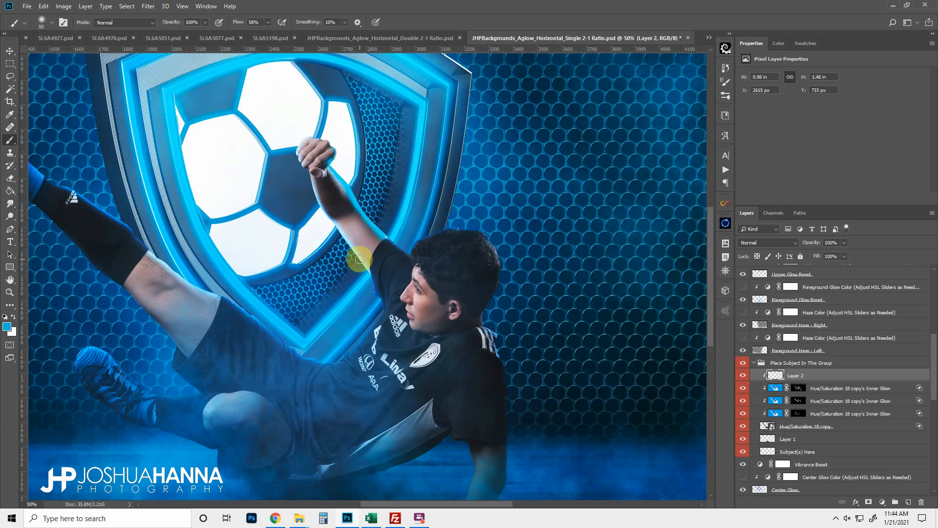
pyautogui.moveTo(317, 197); pyautogui.dragTo(314, 188)
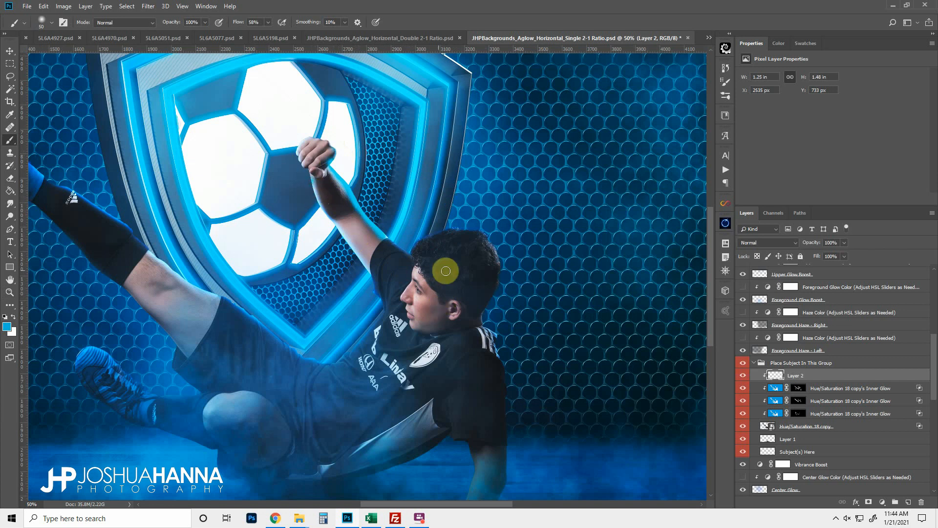
# Step: Enlarge the brush to 70 px and paint blue along the back edge of the player's hair
pyautogui.press(']')
pyautogui.press(']')
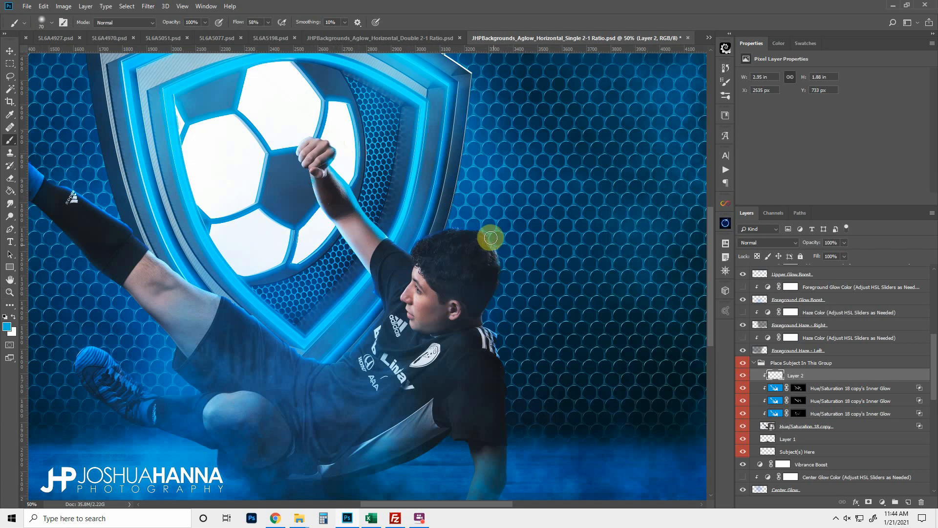
pyautogui.moveTo(491, 238); pyautogui.dragTo(495, 259)
pyautogui.click(503, 275)
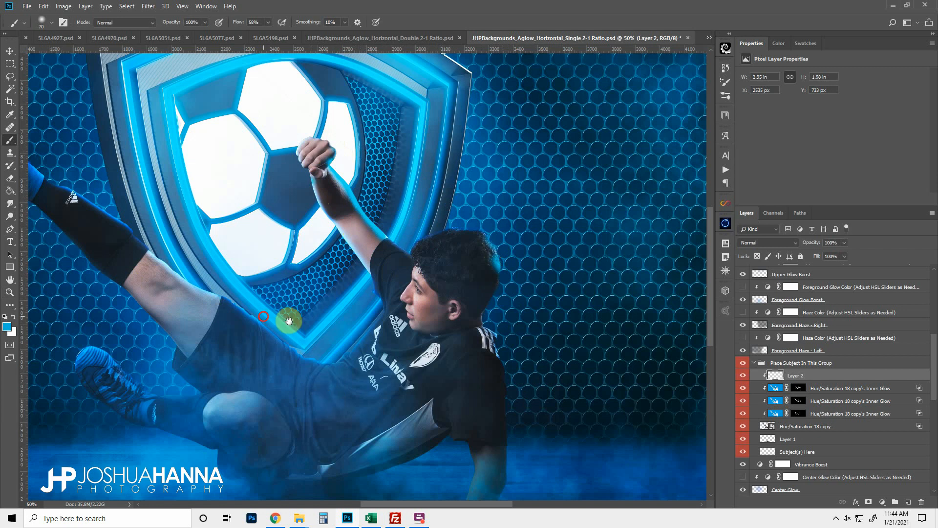
# Step: Paint blue over the player's face and ear on Layer 2, then reduce the brush to 60 px
pyautogui.moveTo(287, 318); pyautogui.dragTo(310, 314)
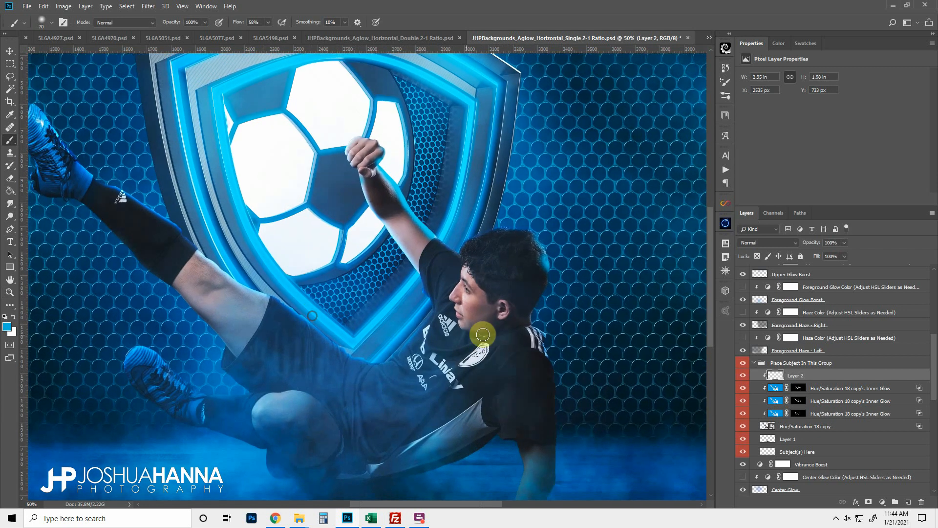
pyautogui.moveTo(464, 270); pyautogui.dragTo(462, 332)
pyautogui.moveTo(471, 291)
pyautogui.mouseDown()
pyautogui.moveTo(507, 328)
pyautogui.moveTo(505, 305)
pyautogui.mouseUp()
pyautogui.press('[')
pyautogui.press('[')
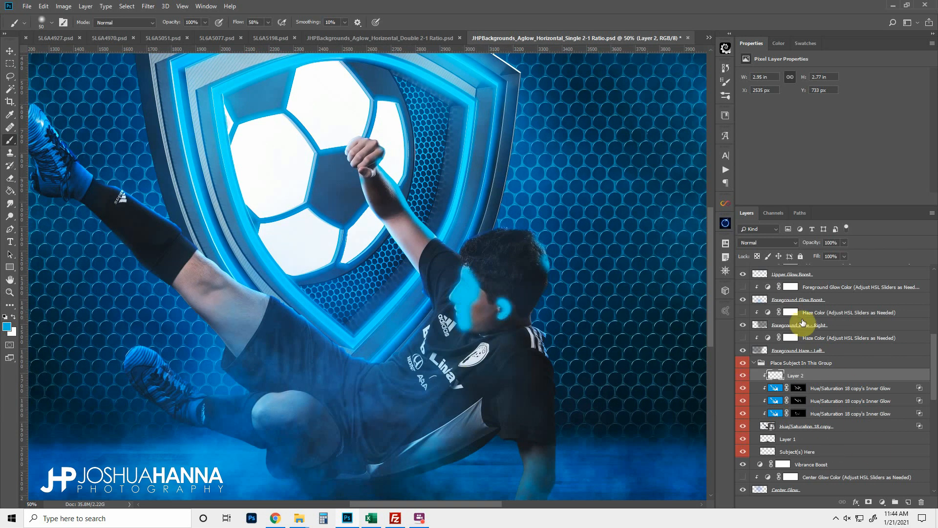
# Step: Set Layer 2's blend mode to Color and split its Blend If Underlying Layer shadow slider to 106 / 184
pyautogui.click(776, 243)
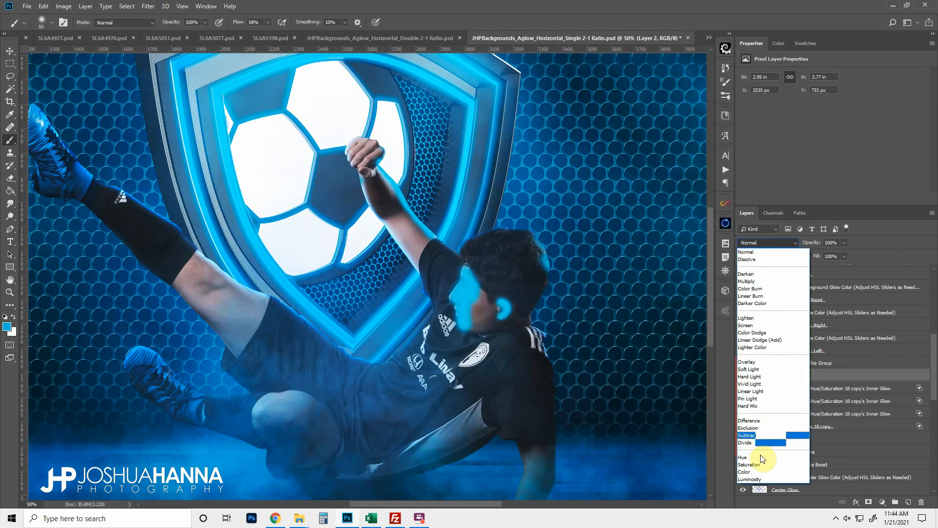
pyautogui.click(749, 471)
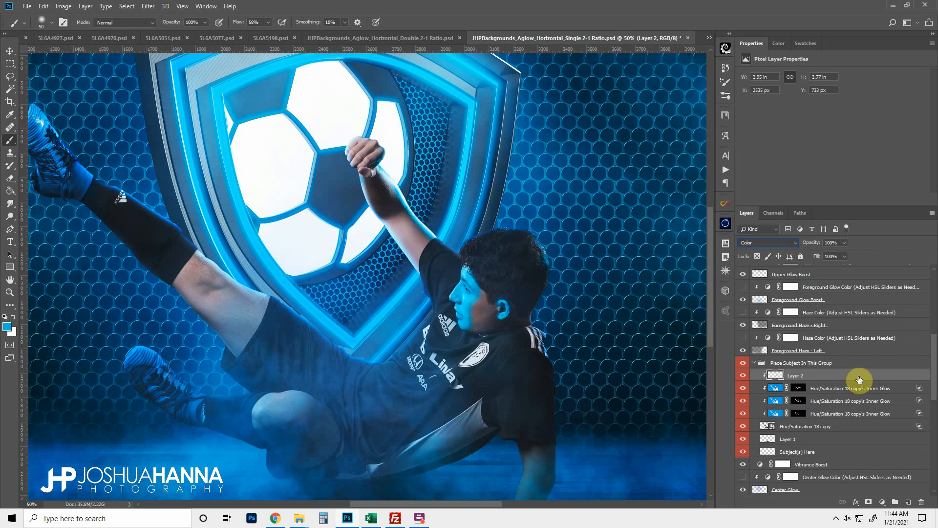
pyautogui.doubleClick(859, 379)
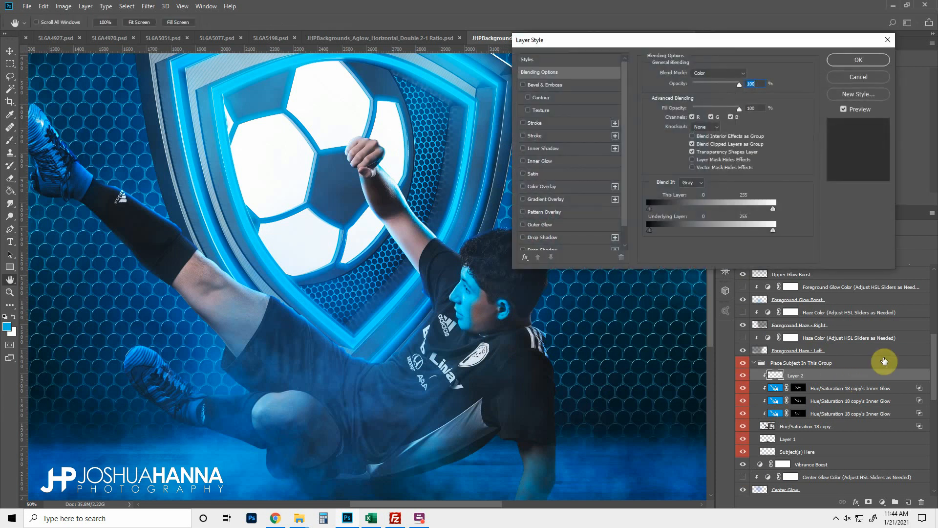
pyautogui.moveTo(736, 40); pyautogui.dragTo(762, 34)
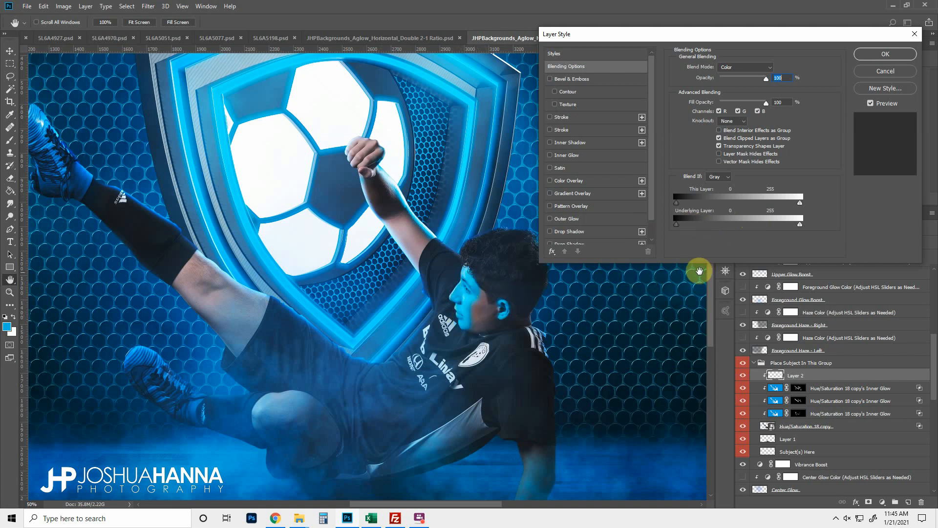
pyautogui.moveTo(678, 226); pyautogui.dragTo(732, 228)
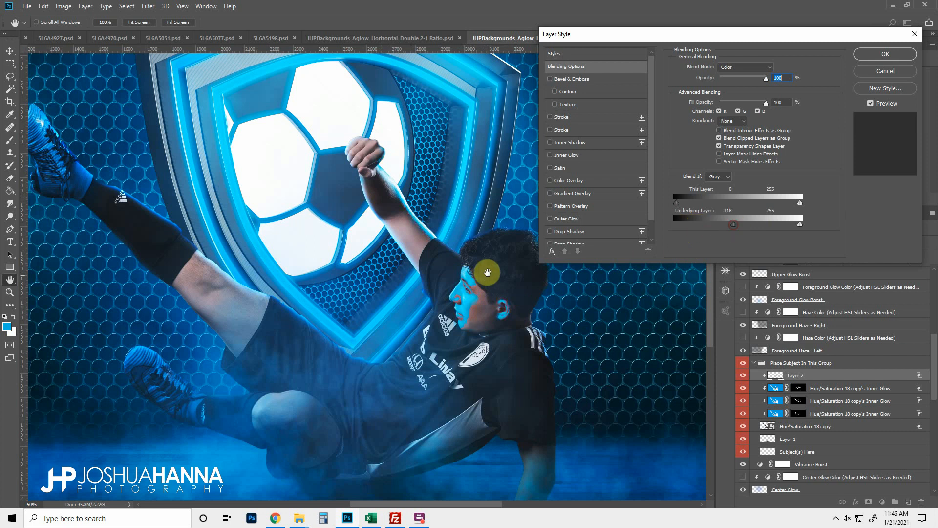
pyautogui.moveTo(732, 228)
pyautogui.mouseDown()
pyautogui.moveTo(750, 227)
pyautogui.moveTo(731, 230)
pyautogui.moveTo(741, 229)
pyautogui.mouseUp()
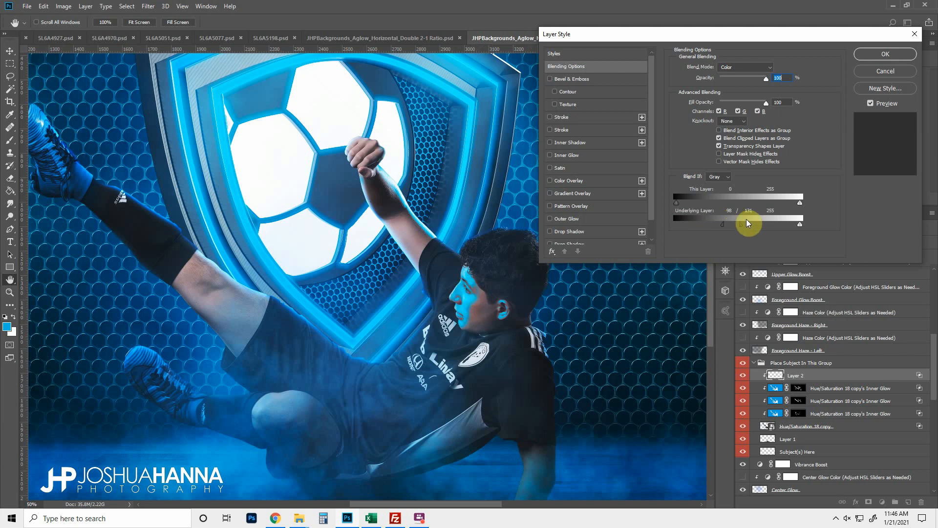
pyautogui.moveTo(744, 226); pyautogui.dragTo(767, 227)
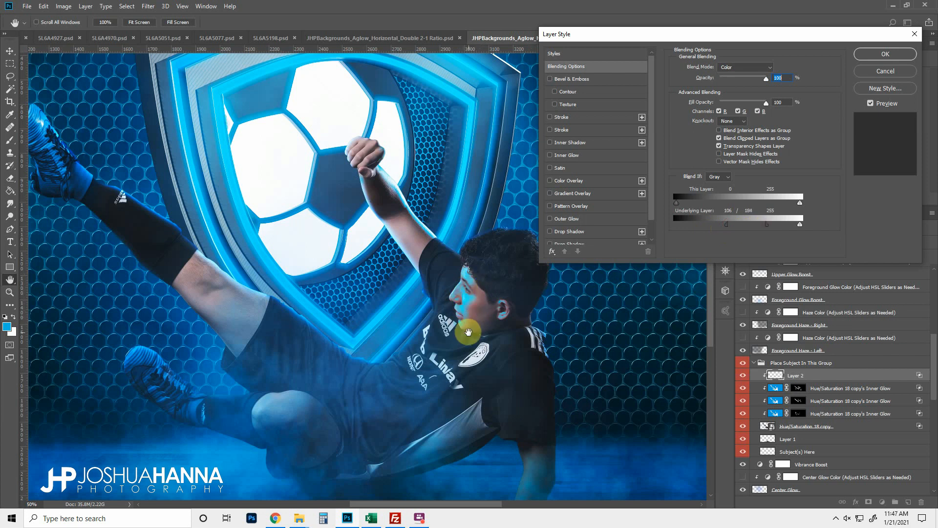
pyautogui.click(874, 55)
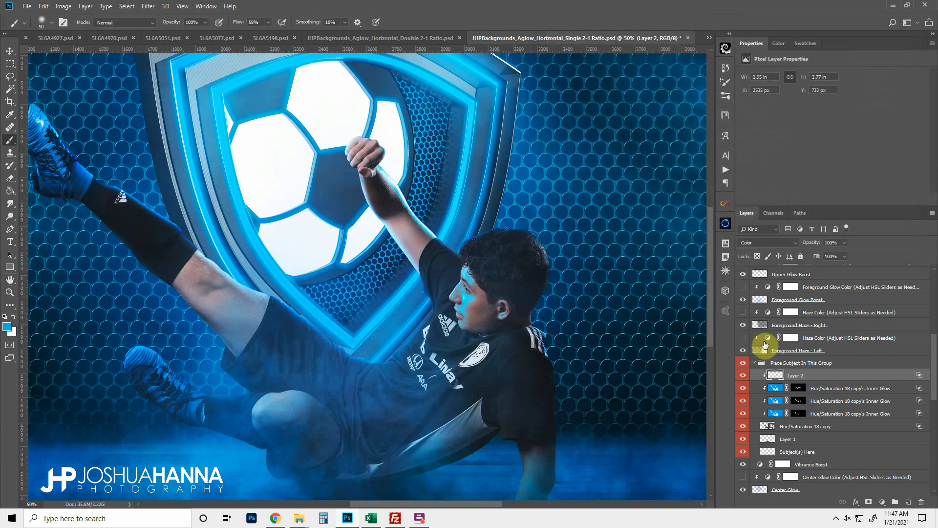
# Step: Reduce Layer 2's opacity to 40% and compare the whole image with the layer hidden and shown
pyautogui.click(744, 377)
pyautogui.click(744, 377)
pyautogui.click(744, 377)
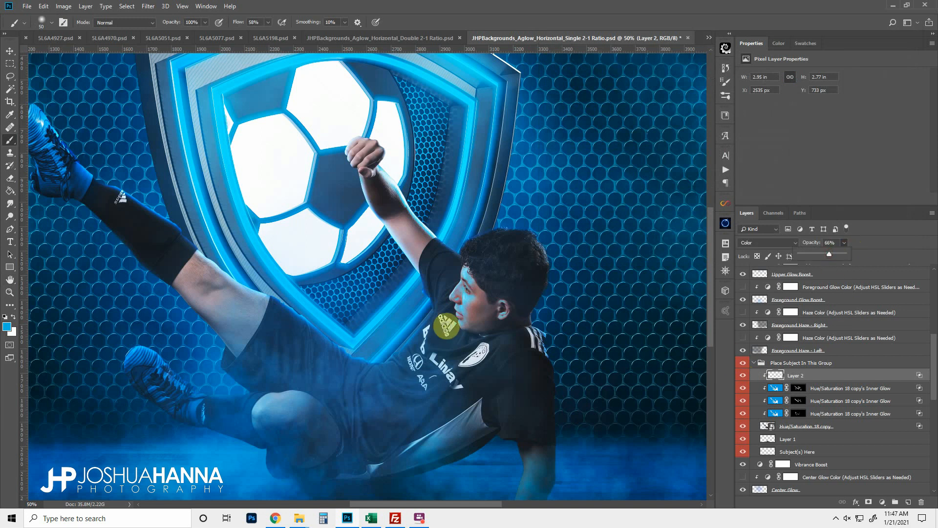
pyautogui.click(9, 293)
pyautogui.rightClick(370, 314)
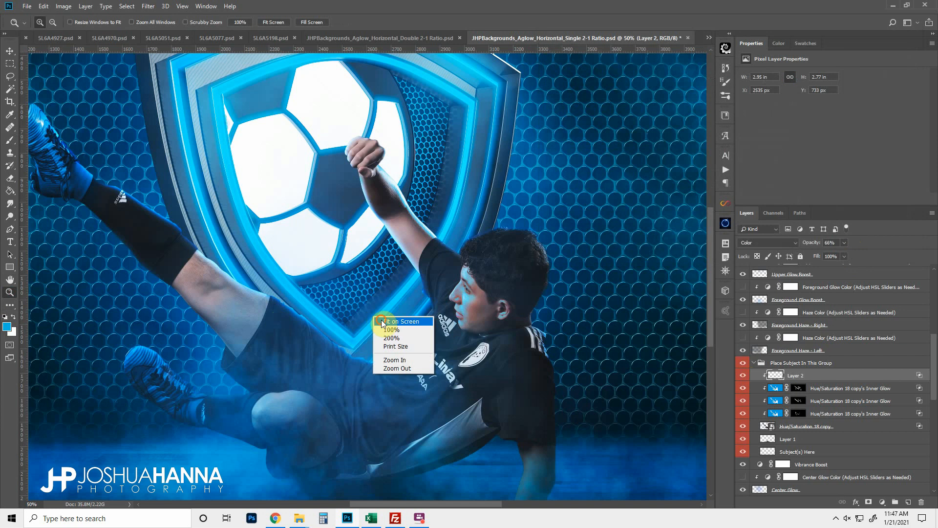
pyautogui.click(386, 320)
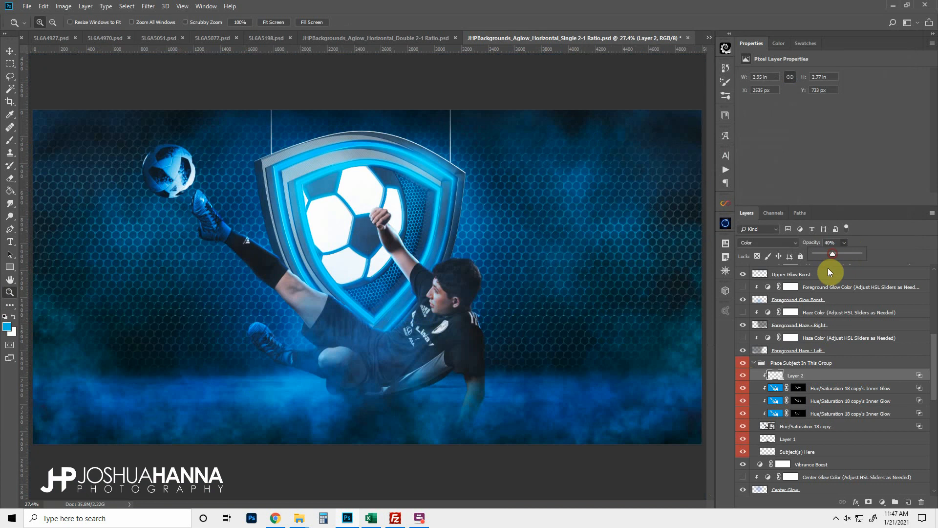
pyautogui.click(743, 376)
pyautogui.click(742, 377)
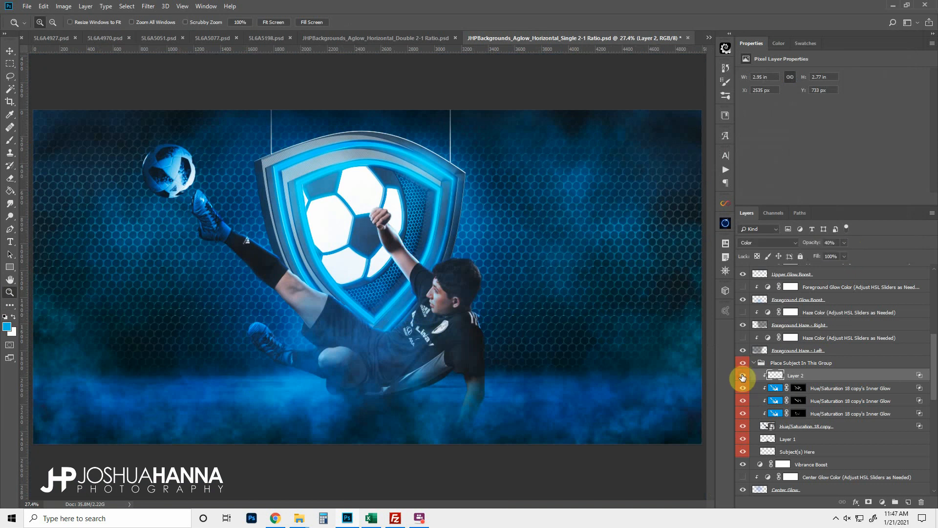
pyautogui.click(743, 376)
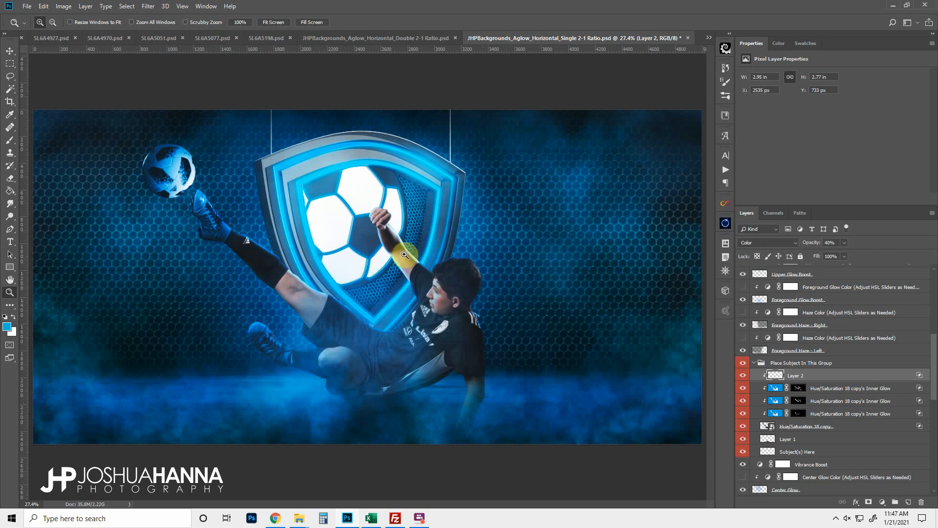
# Step: Collapse the Place Subject In This Group folder and review the sport, background and foreground layers throughout the layer stack
pyautogui.click(755, 364)
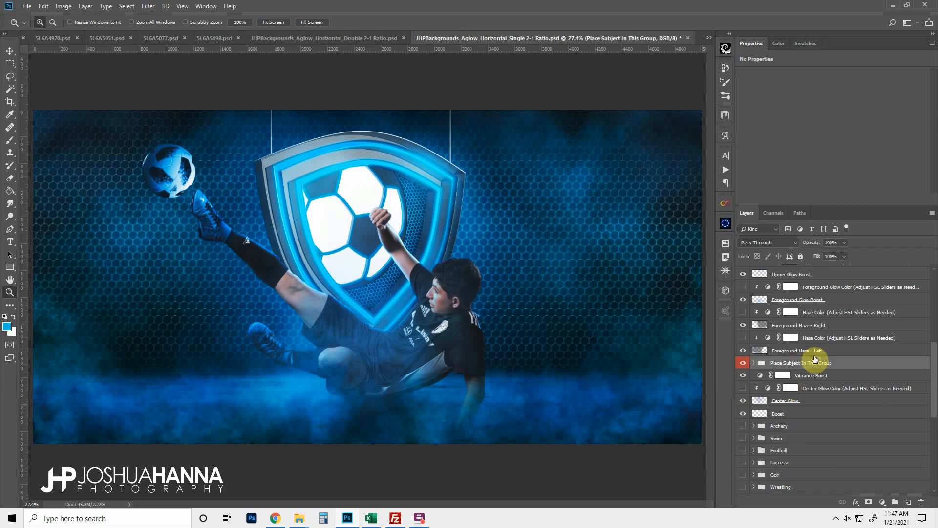
pyautogui.scroll(-1, 824, 373)
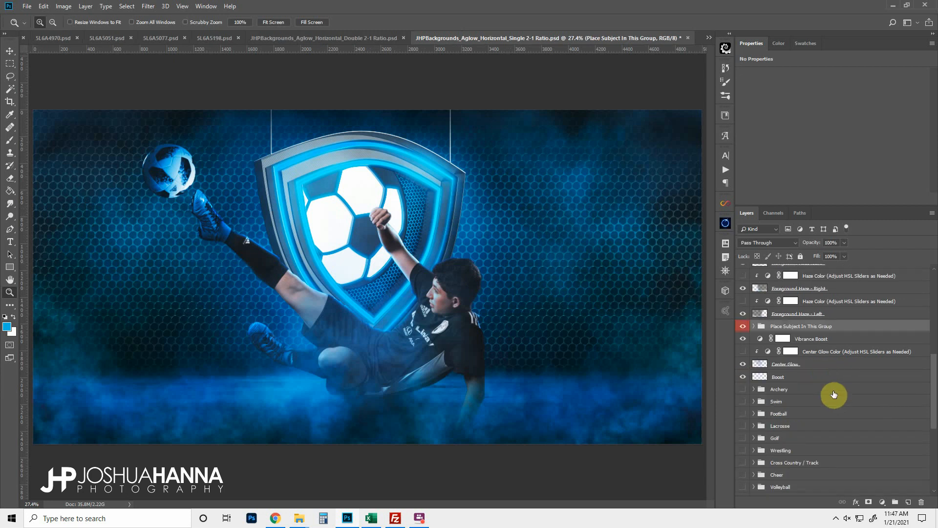
pyautogui.scroll(-1, 834, 395)
pyautogui.scroll(-2, 845, 399)
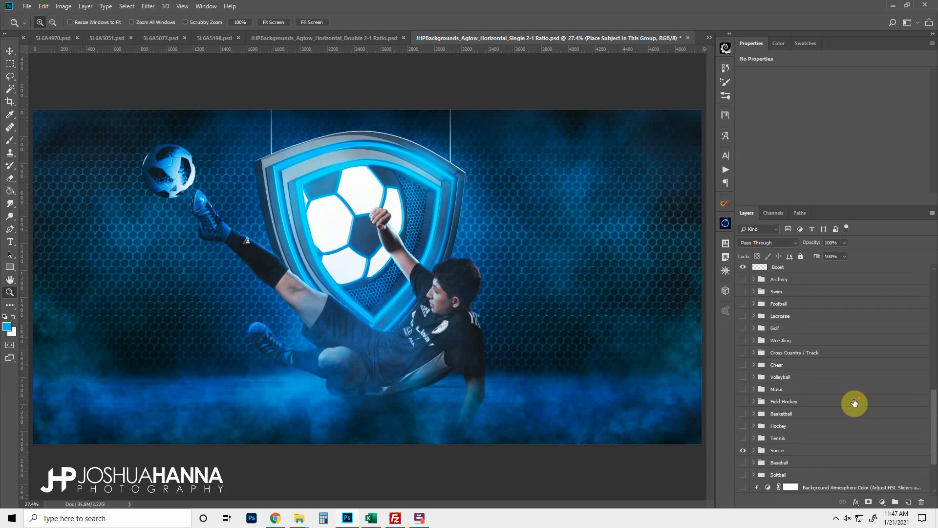
pyautogui.scroll(-2, 850, 425)
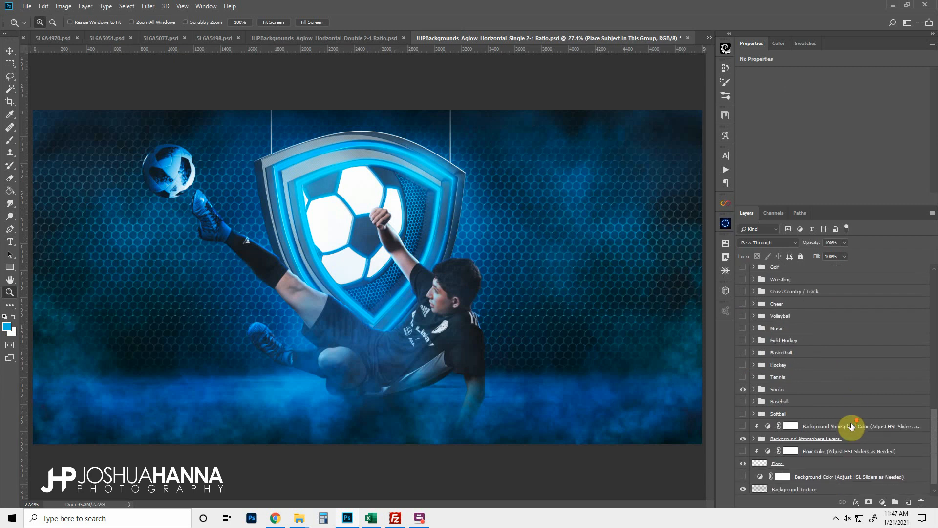
pyautogui.scroll(-1, 851, 426)
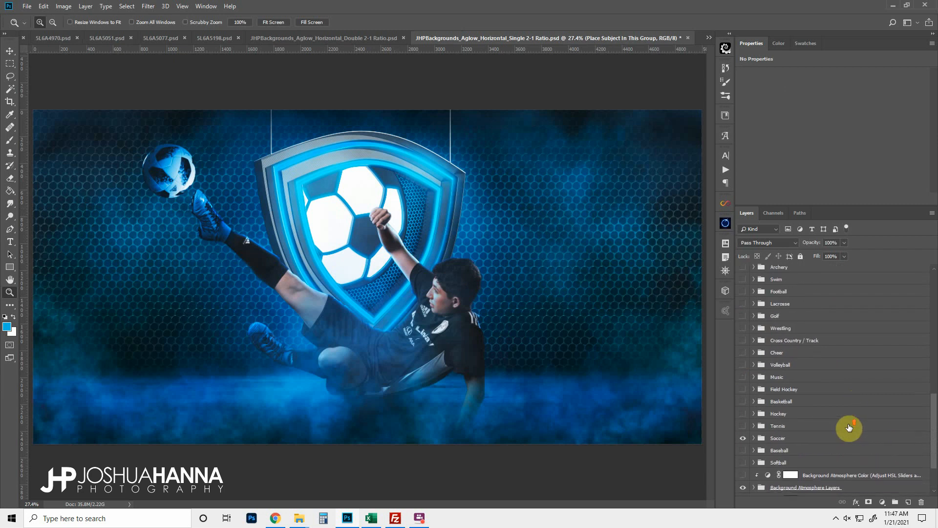
pyautogui.scroll(10, 849, 427)
pyautogui.scroll(3, 848, 428)
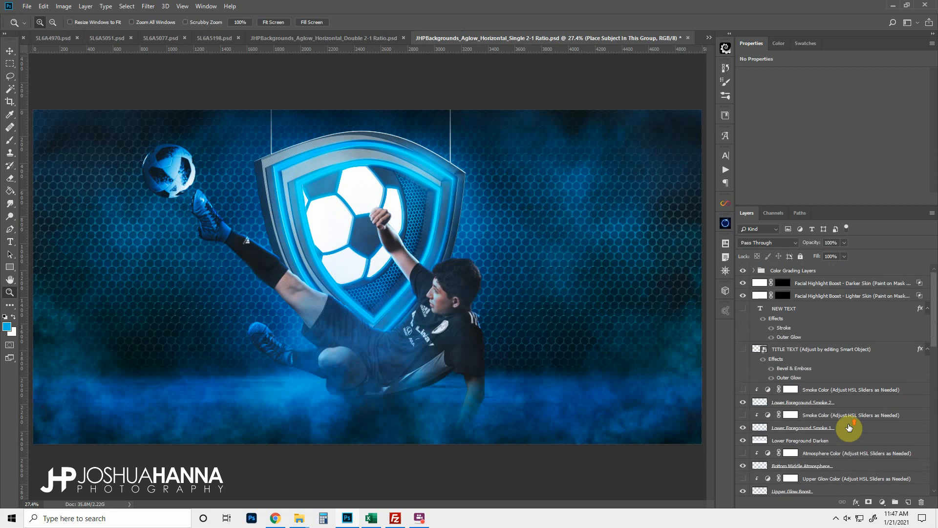